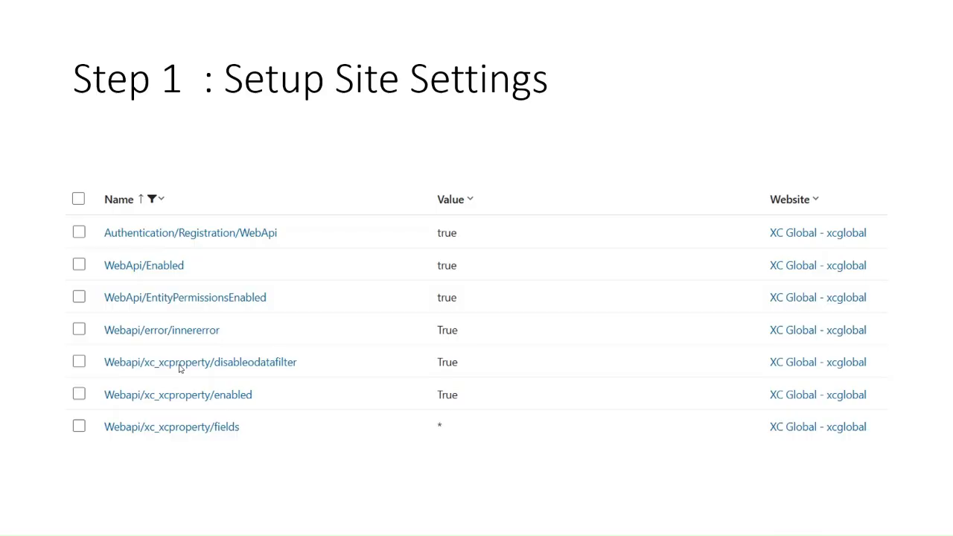
# Exit the slideshow and bring up the Active Site Settings list in Edge.
pyautogui.press('Escape')
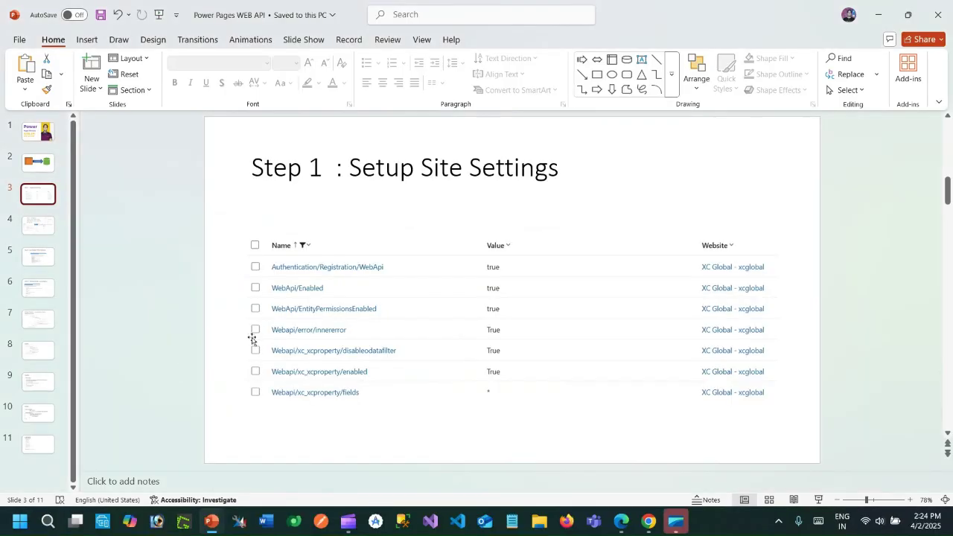
pyautogui.click(622, 521)
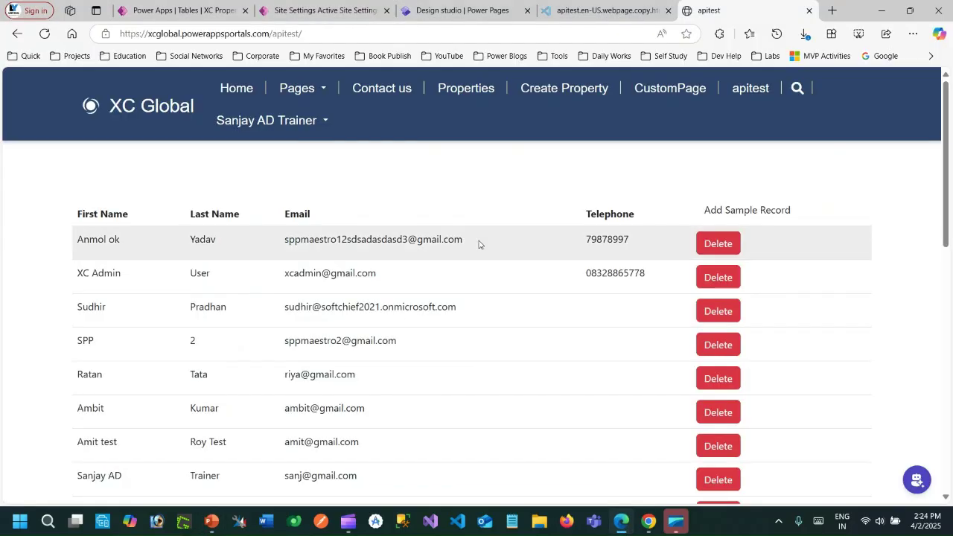
pyautogui.click(196, 6)
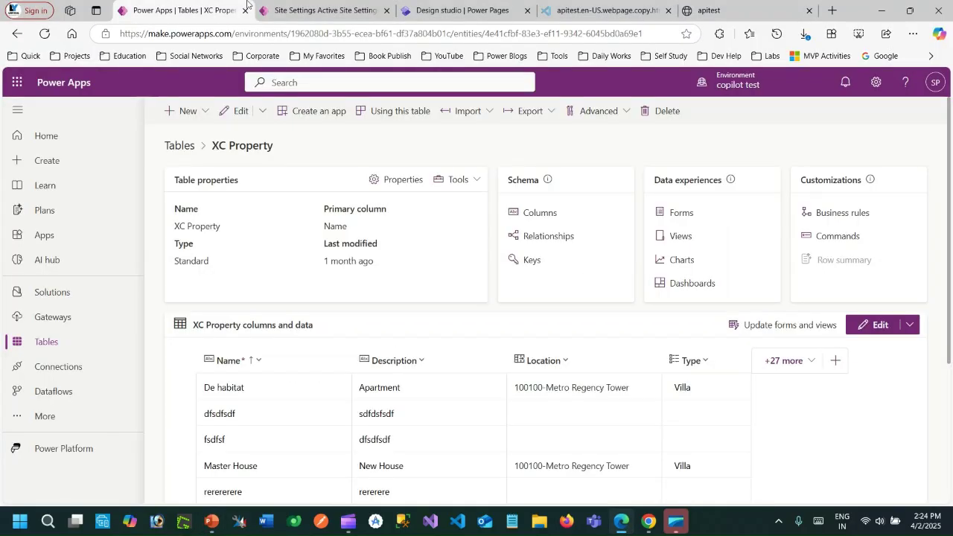
pyautogui.click(319, 7)
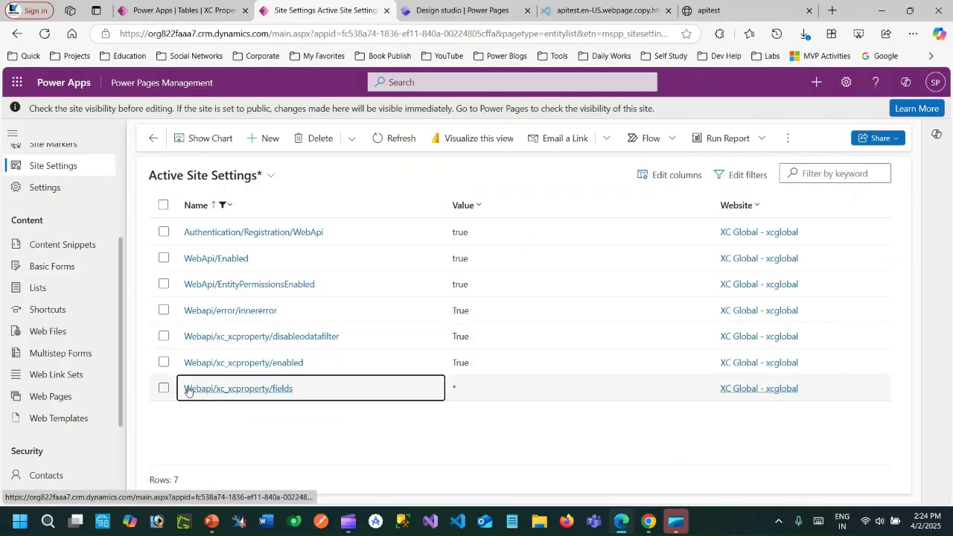
# Tick the Webapi/xc_xcproperty enabled, fields and disabledatafilter settings, then show the XC Property table.
pyautogui.click(163, 361)
pyautogui.click(163, 387)
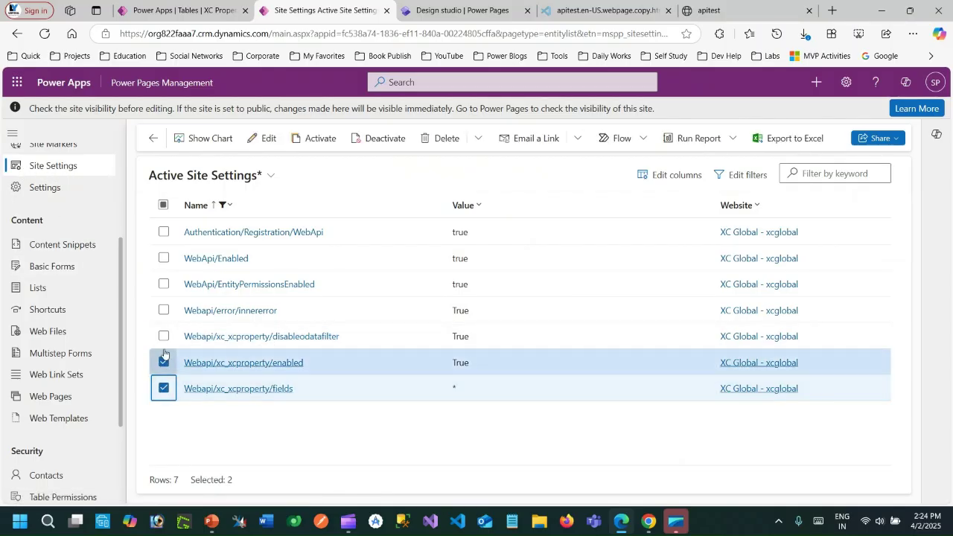
pyautogui.click(163, 336)
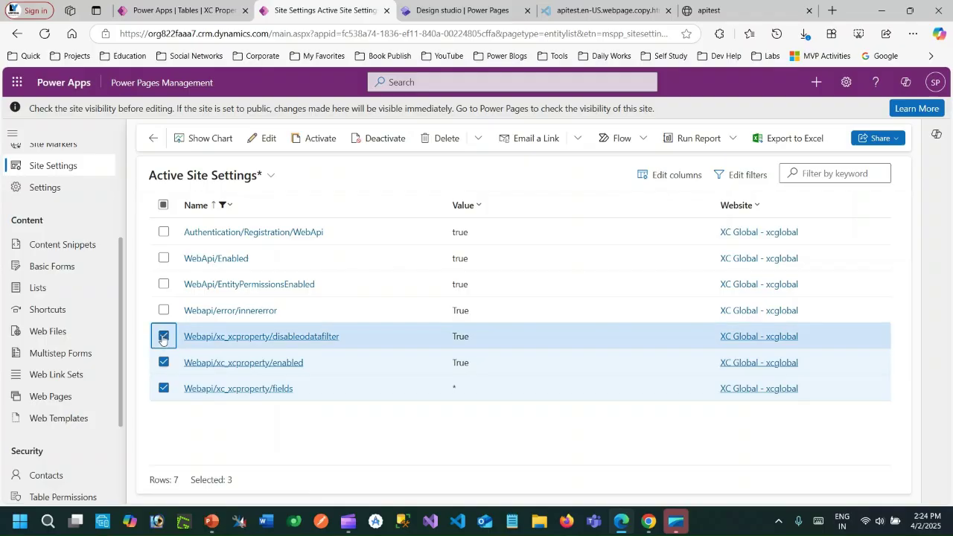
pyautogui.click(163, 361)
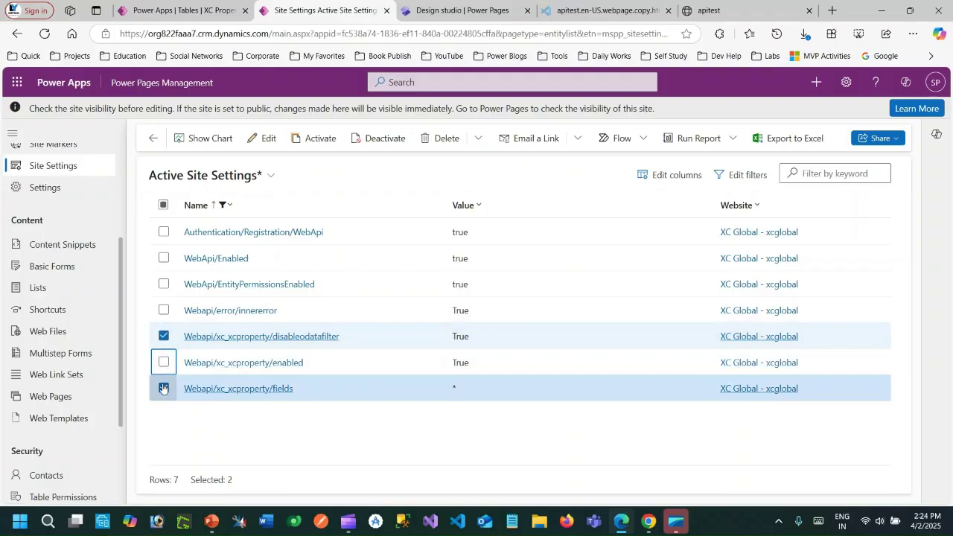
pyautogui.click(163, 388)
pyautogui.click(163, 362)
pyautogui.click(163, 337)
pyautogui.click(162, 337)
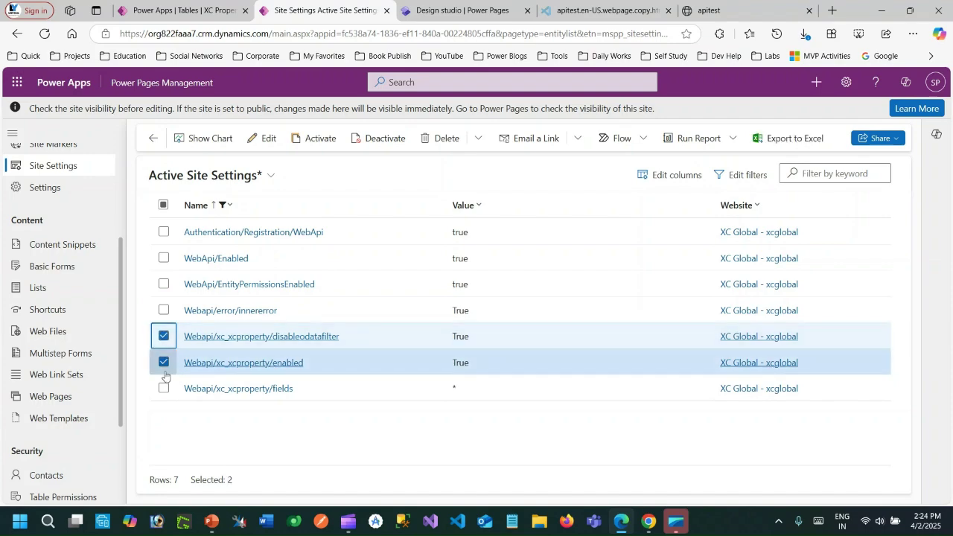
pyautogui.click(163, 387)
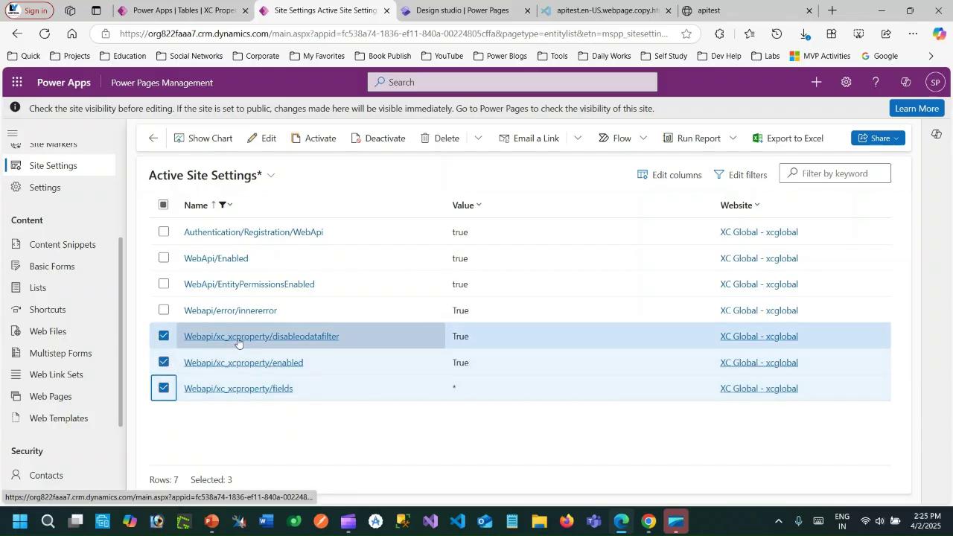
pyautogui.click(199, 16)
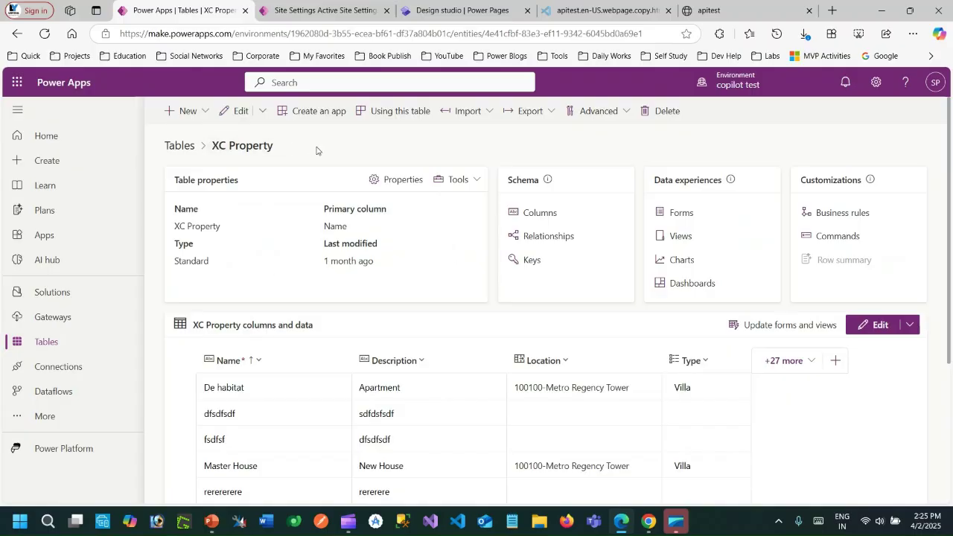
pyautogui.click(406, 180)
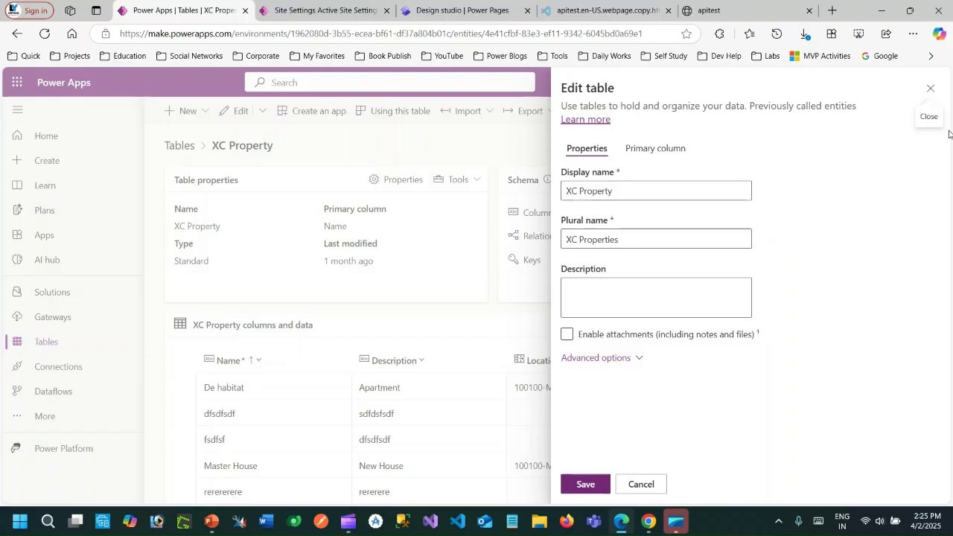
pyautogui.click(633, 361)
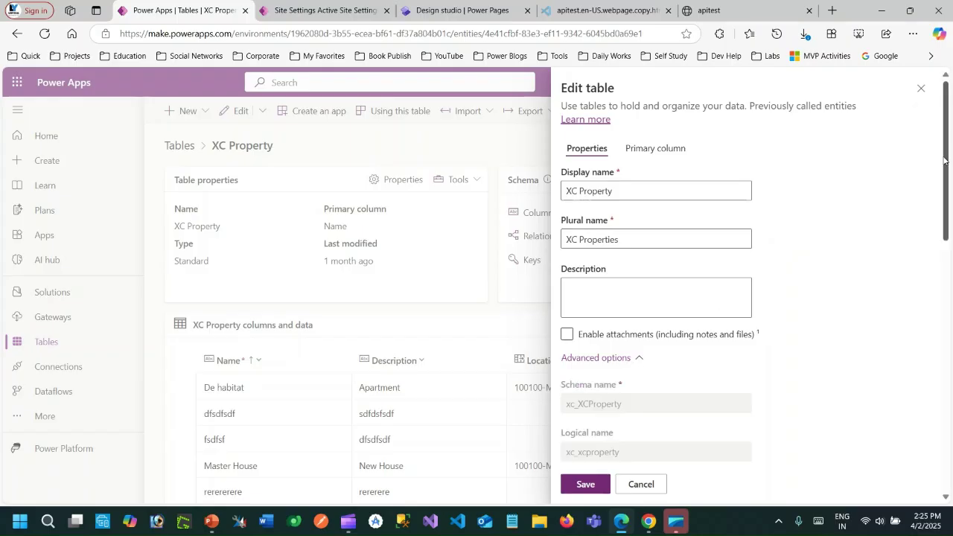
pyautogui.scroll(-4, 943, 160)
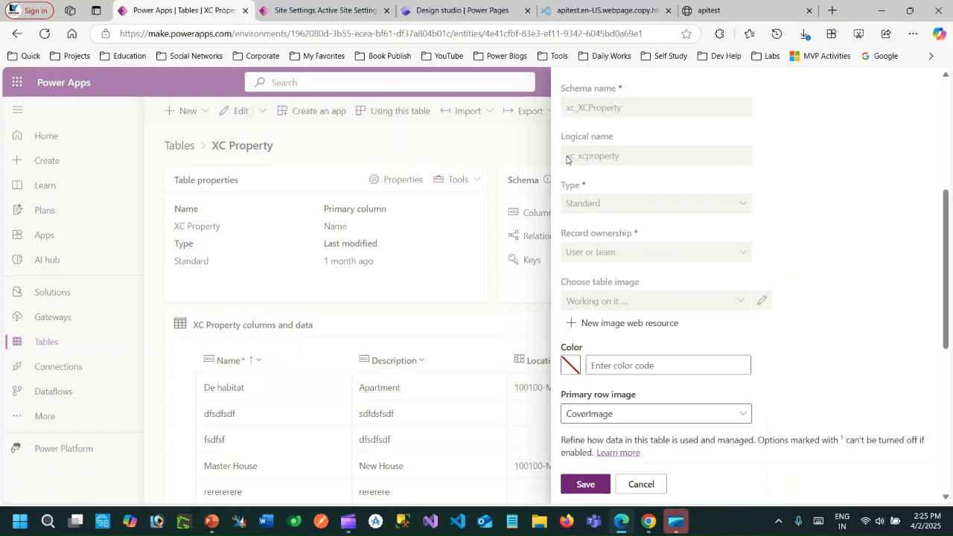
pyautogui.moveTo(567, 160); pyautogui.dragTo(626, 162)
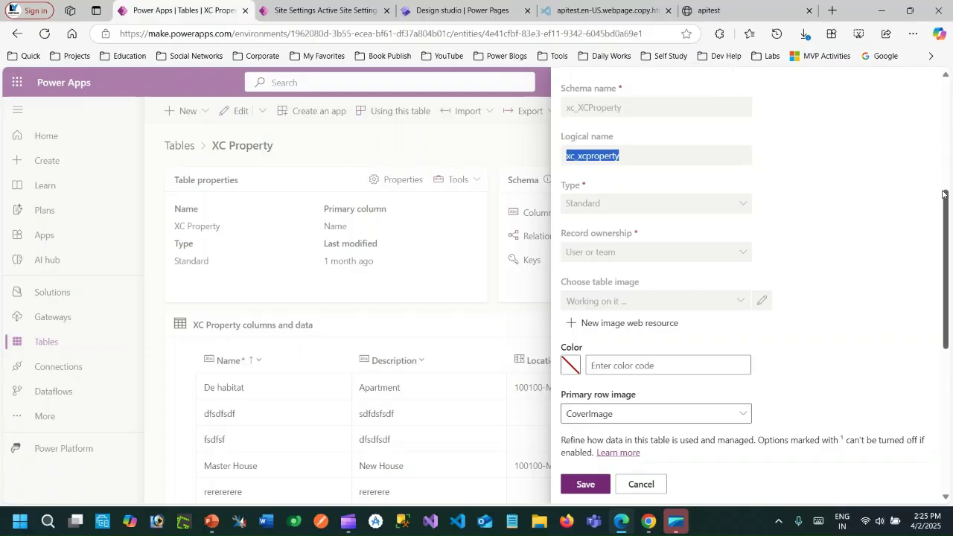
pyautogui.scroll(4, 923, 111)
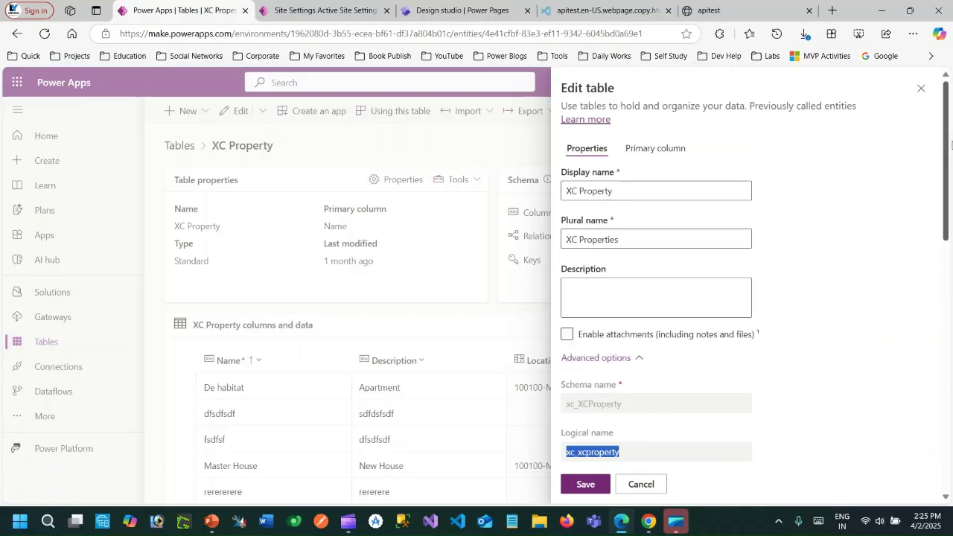
pyautogui.scroll(-1, 940, 163)
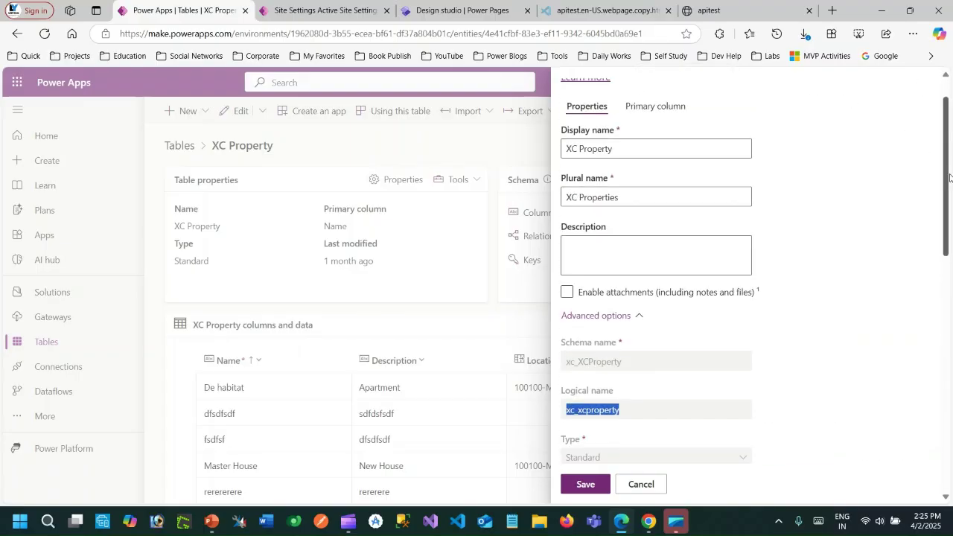
pyautogui.scroll(1, 944, 112)
pyautogui.click(924, 92)
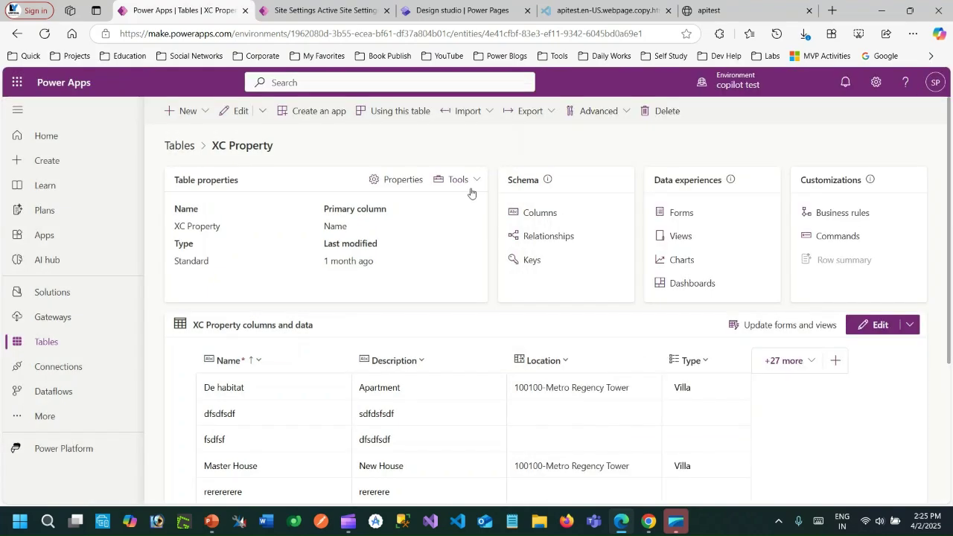
pyautogui.click(411, 180)
pyautogui.click(468, 184)
pyautogui.click(468, 184)
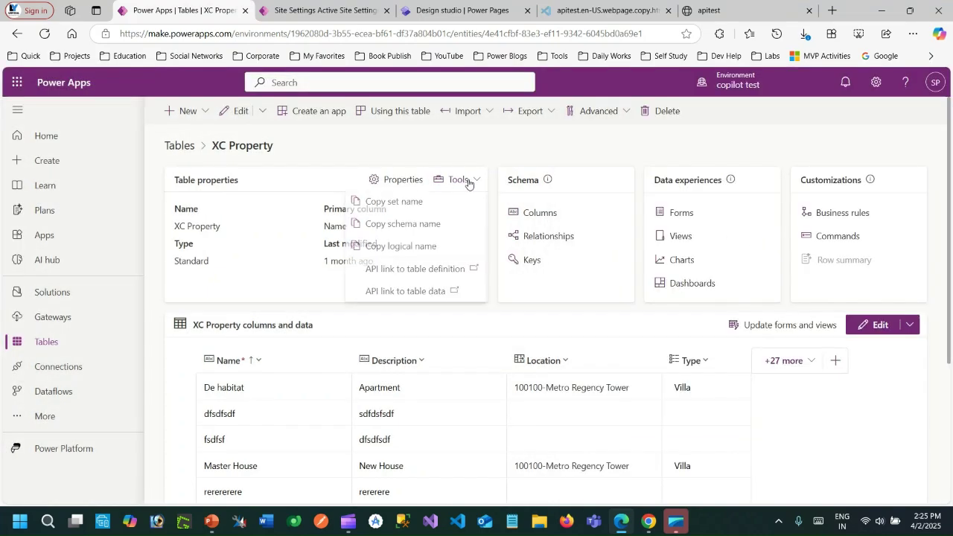
pyautogui.click(432, 227)
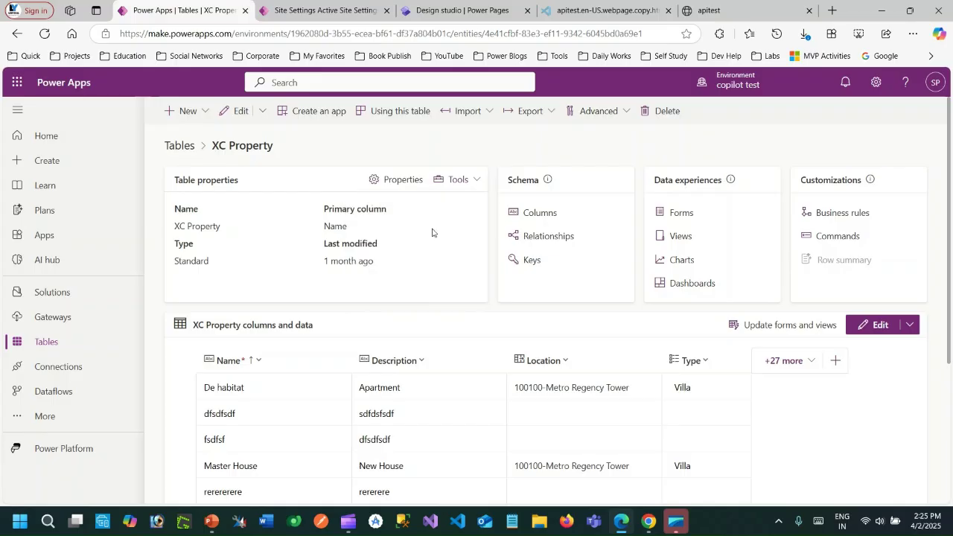
pyautogui.click(832, 12)
pyautogui.write('xc_XCProperty')
pyautogui.press('Return')
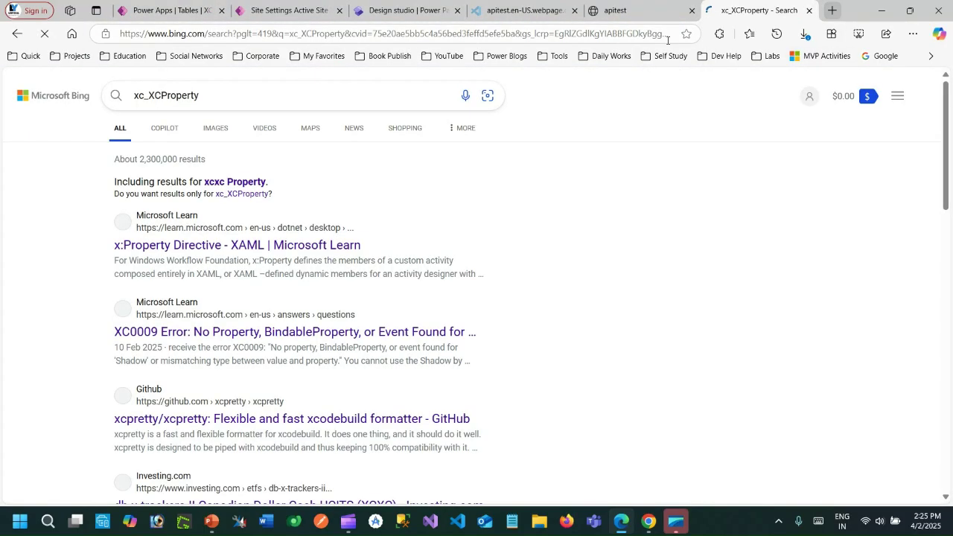
pyautogui.click(664, 37)
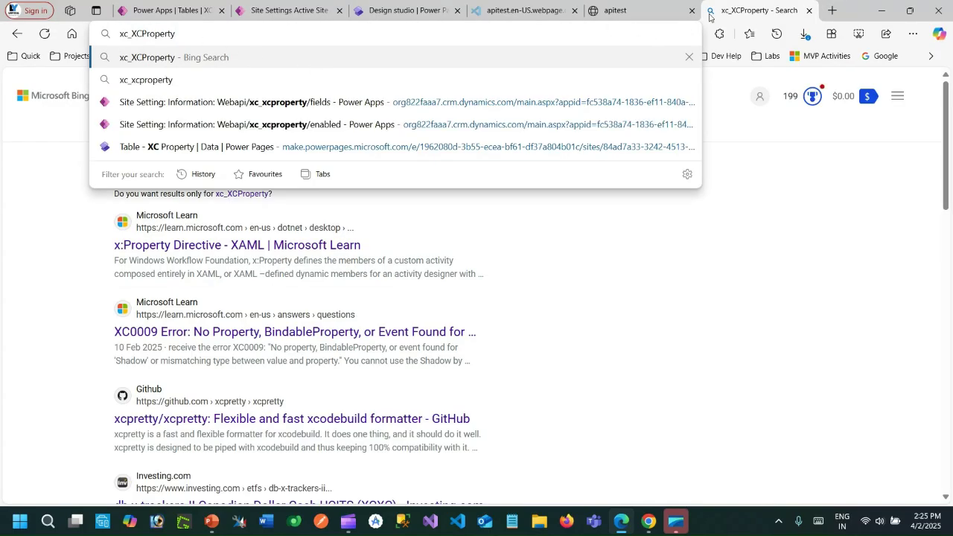
pyautogui.click(808, 10)
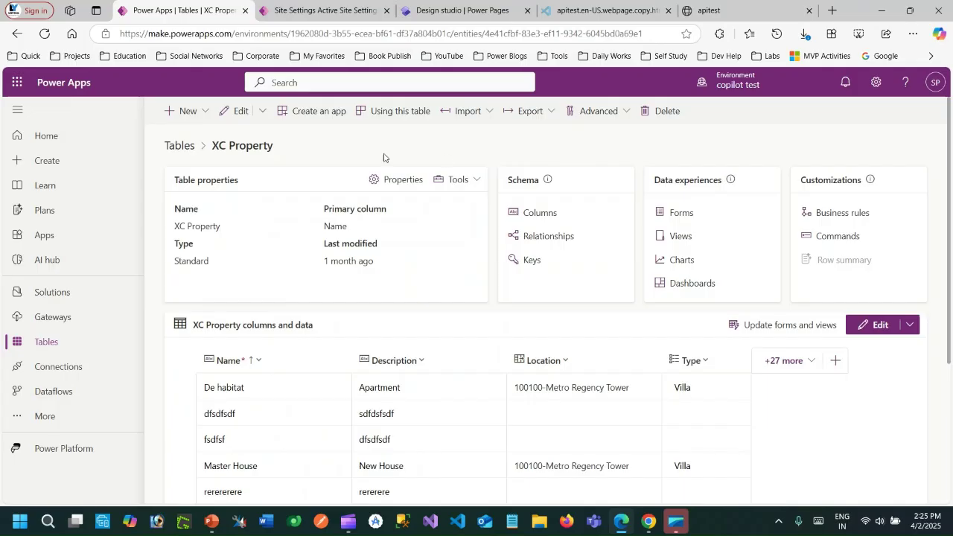
pyautogui.click(452, 189)
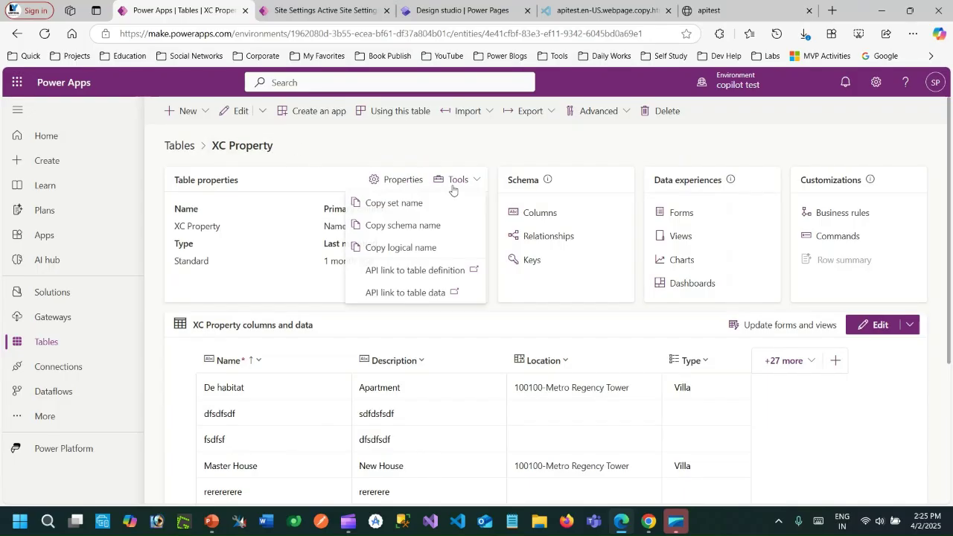
pyautogui.click(408, 212)
pyautogui.click(834, 12)
pyautogui.hotkey('ctrl', 'v')
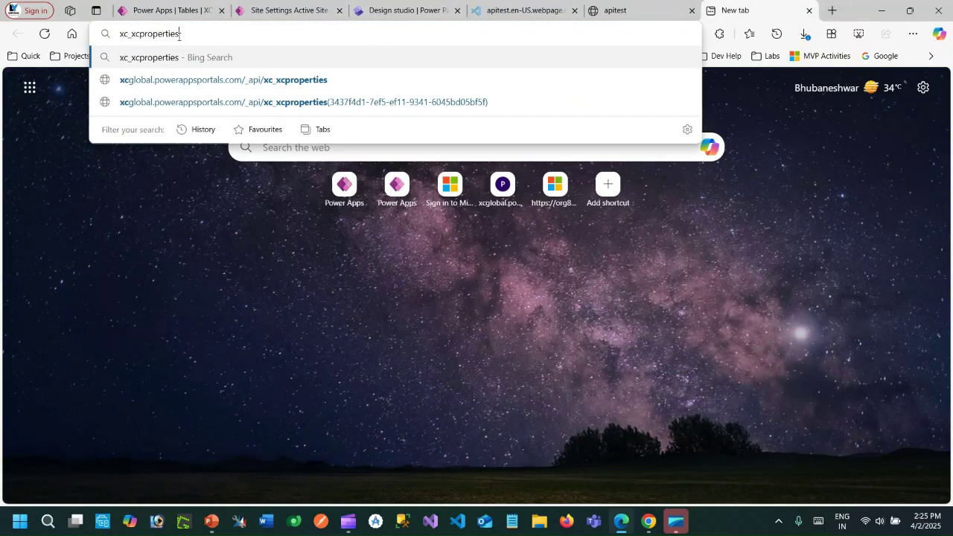
pyautogui.moveTo(180, 35); pyautogui.dragTo(89, 34)
pyautogui.click(809, 10)
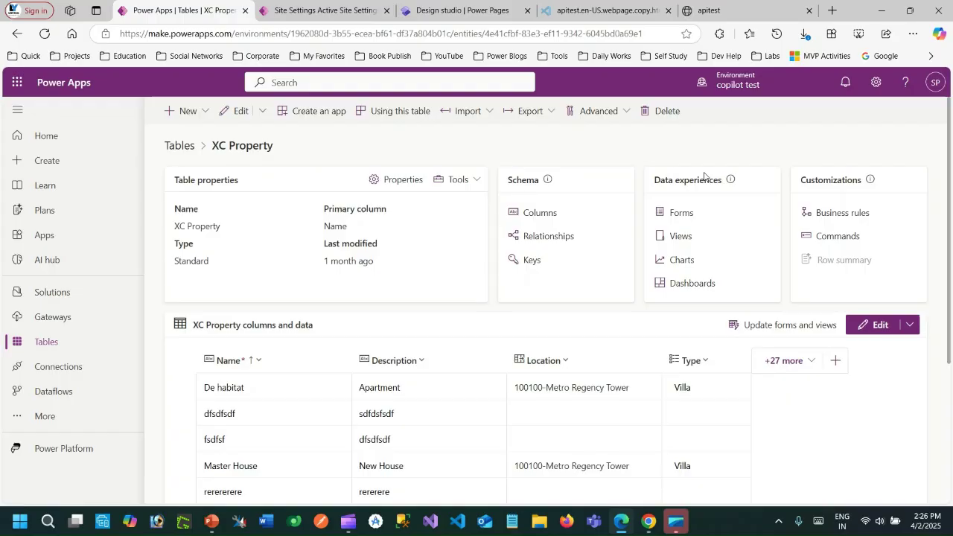
# Open Webapi/xc_xcproperty/enabled, highlight its xc_xcproperty name part and True value, then go back.
pyautogui.click(325, 10)
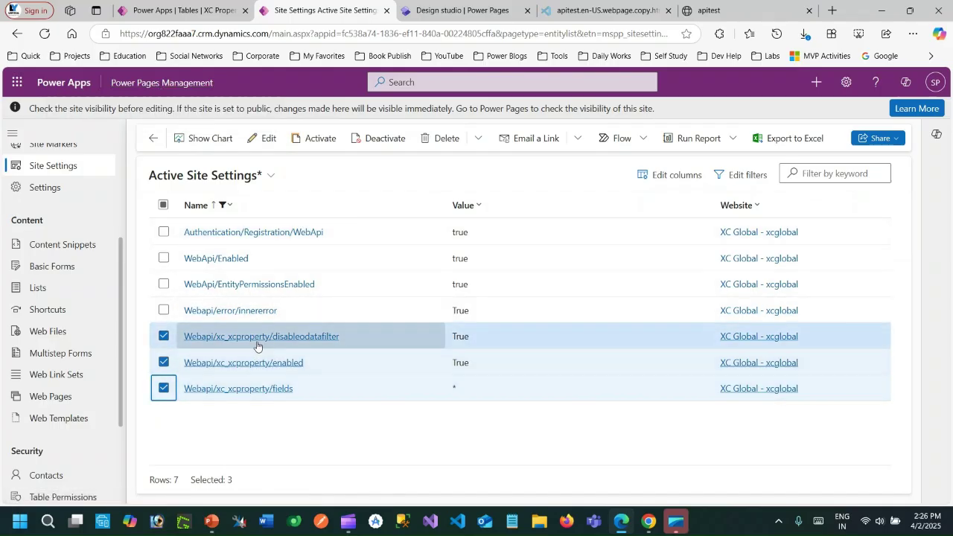
pyautogui.click(241, 365)
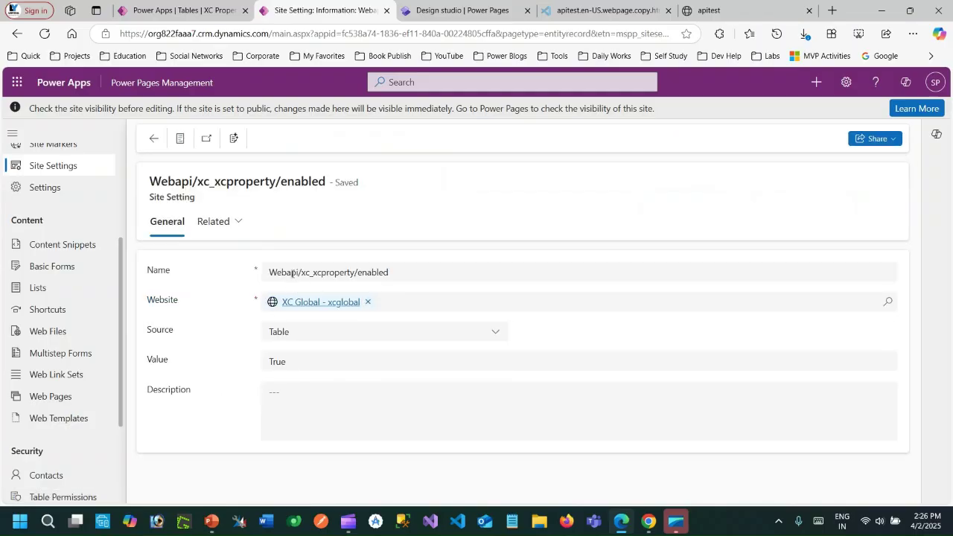
pyautogui.moveTo(301, 273); pyautogui.dragTo(355, 271)
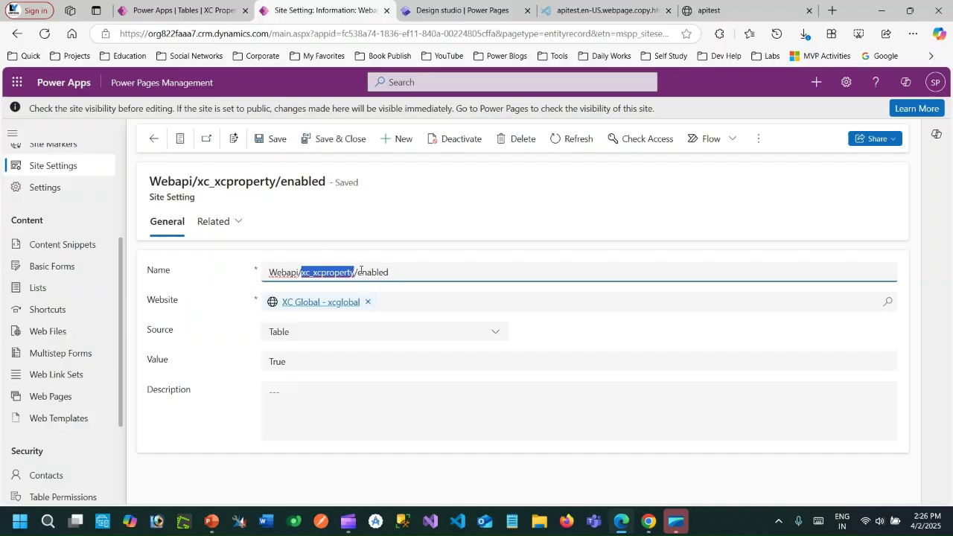
pyautogui.click(393, 271)
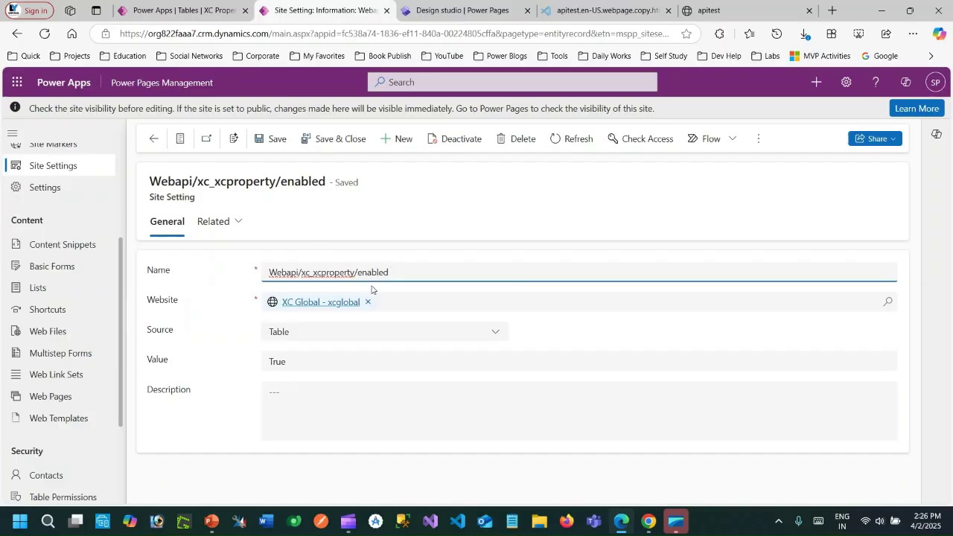
pyautogui.moveTo(397, 272); pyautogui.dragTo(248, 276)
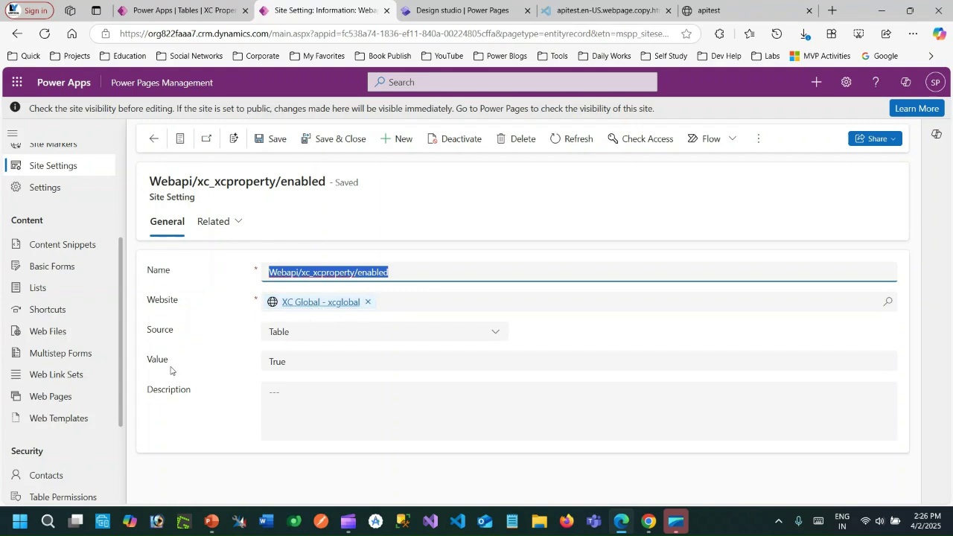
pyautogui.click(280, 361)
pyautogui.doubleClick(271, 361)
pyautogui.click(154, 140)
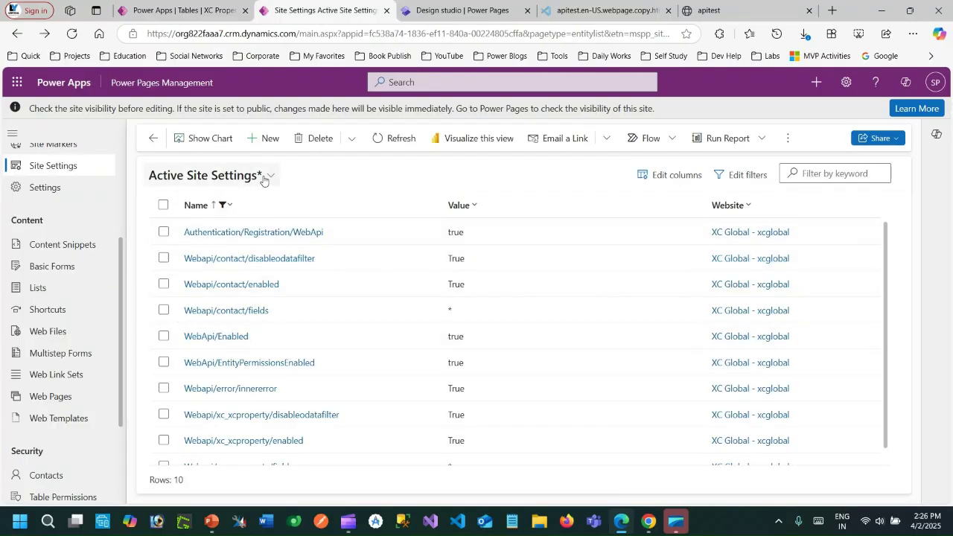
# Open and close the views and Name column menus, then tick the Webapi/xc_xcproperty/enabled row.
pyautogui.click(260, 184)
pyautogui.click(233, 217)
pyautogui.click(223, 206)
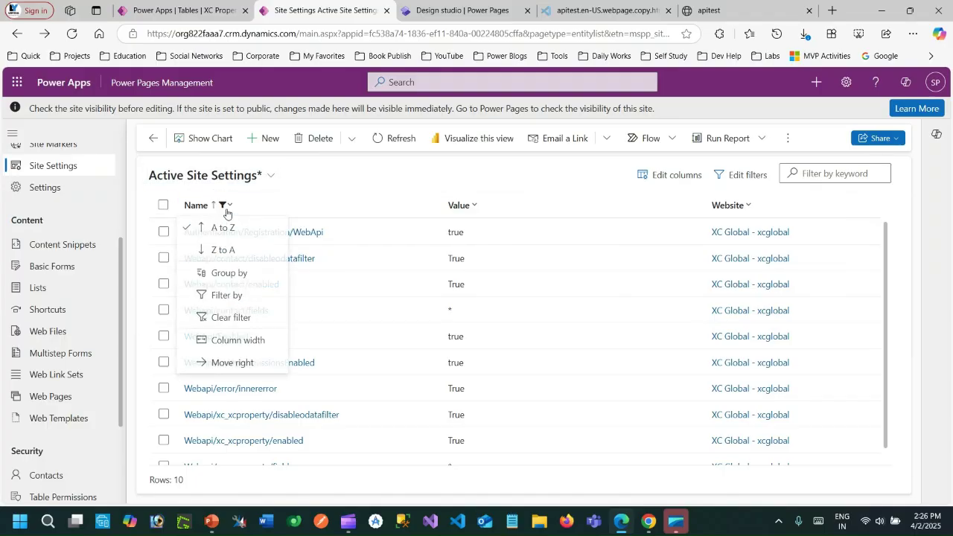
pyautogui.click(340, 181)
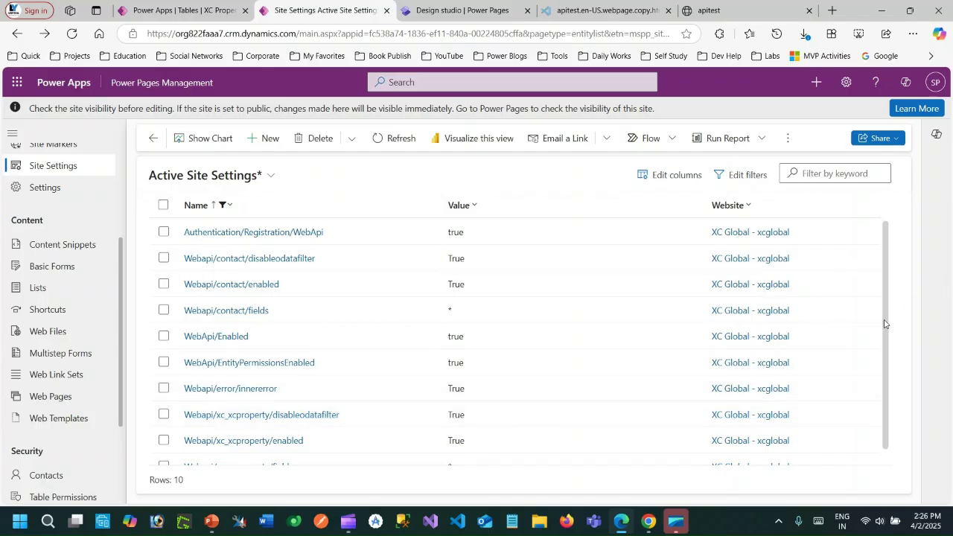
pyautogui.scroll(-1, 885, 323)
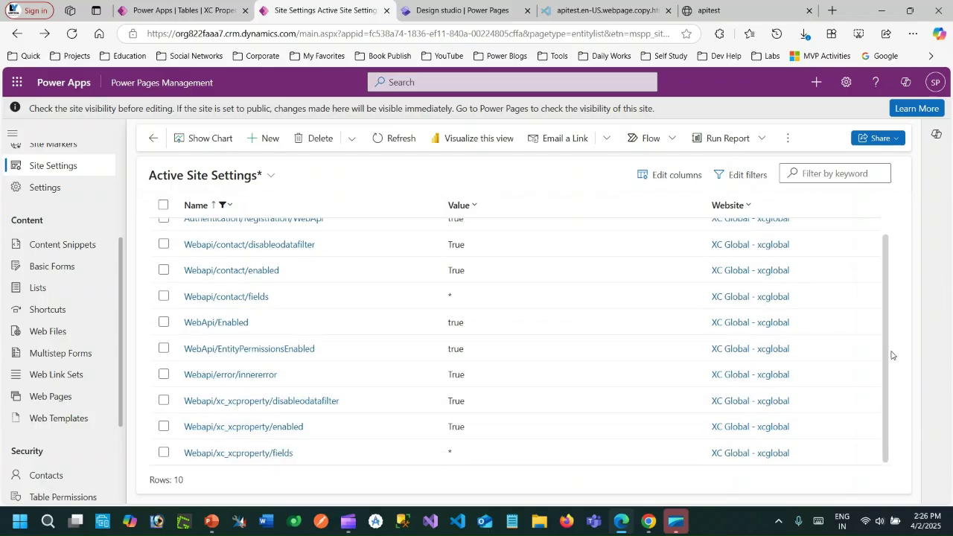
pyautogui.click(163, 427)
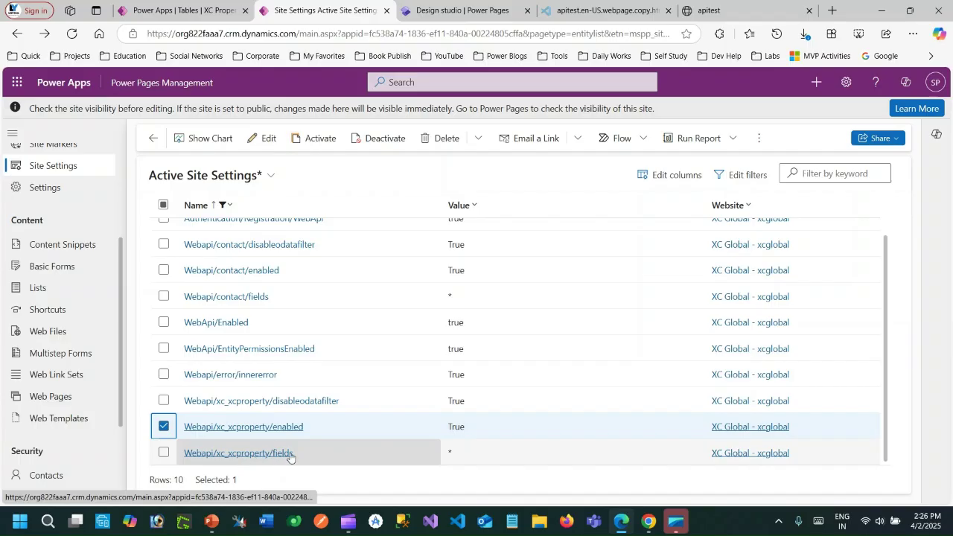
pyautogui.doubleClick(462, 458)
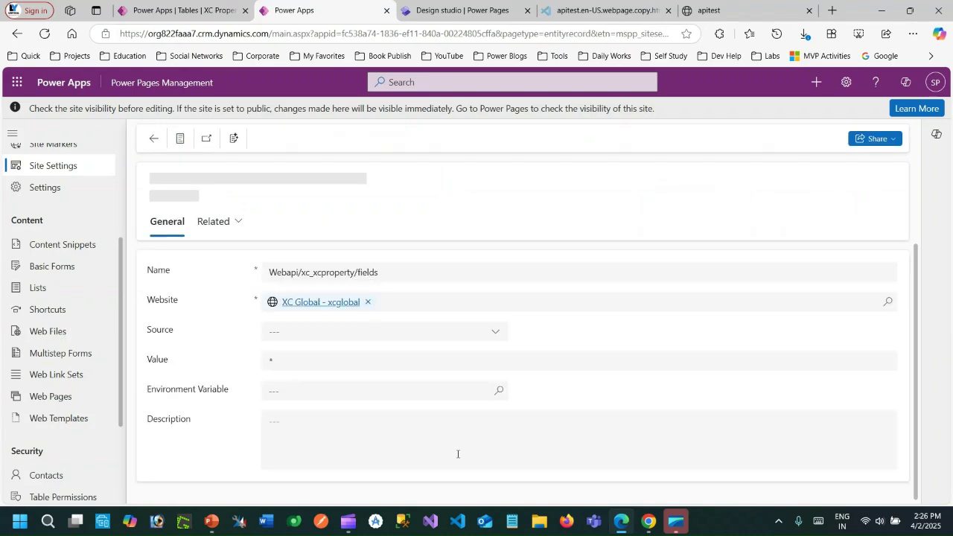
pyautogui.click(268, 361)
pyautogui.click(216, 365)
pyautogui.moveTo(274, 362); pyautogui.dragTo(262, 365)
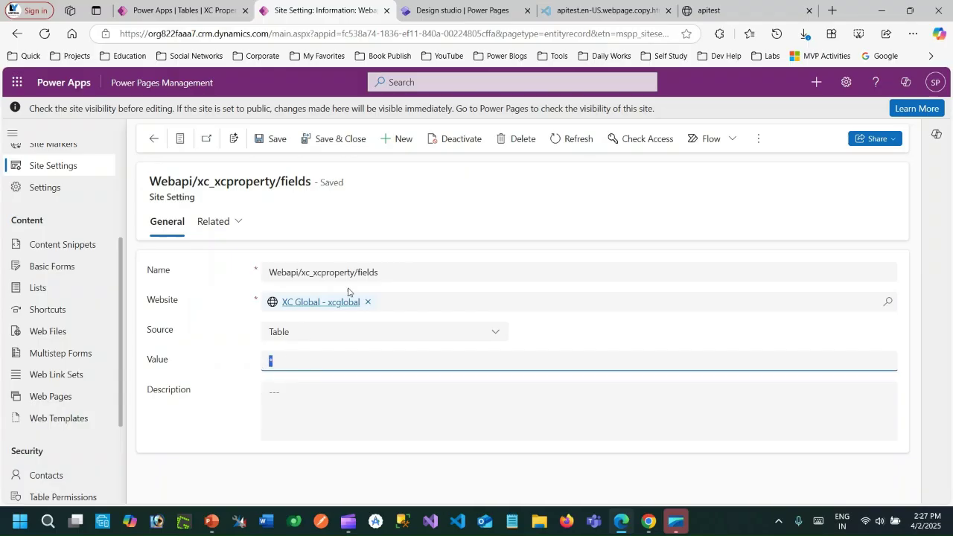
pyautogui.moveTo(303, 270); pyautogui.dragTo(349, 273)
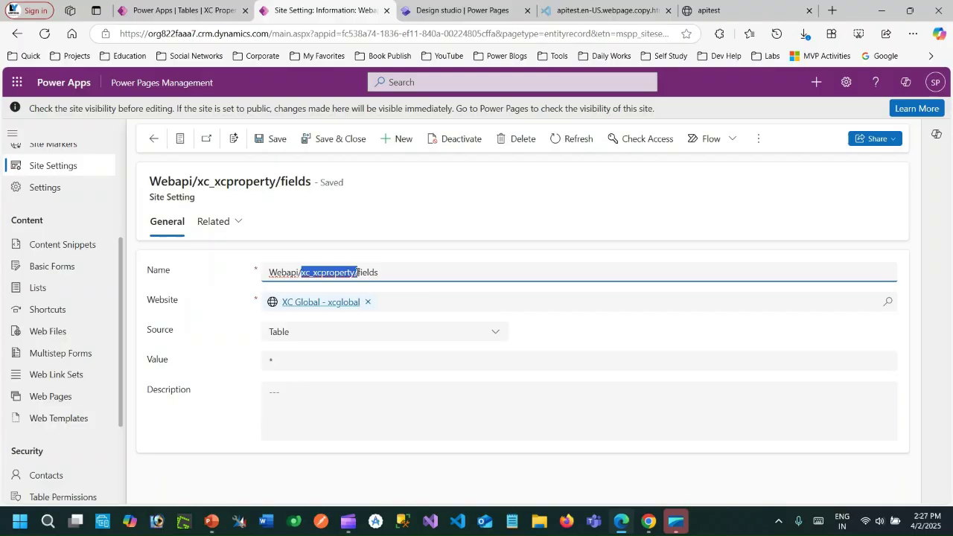
pyautogui.click(288, 363)
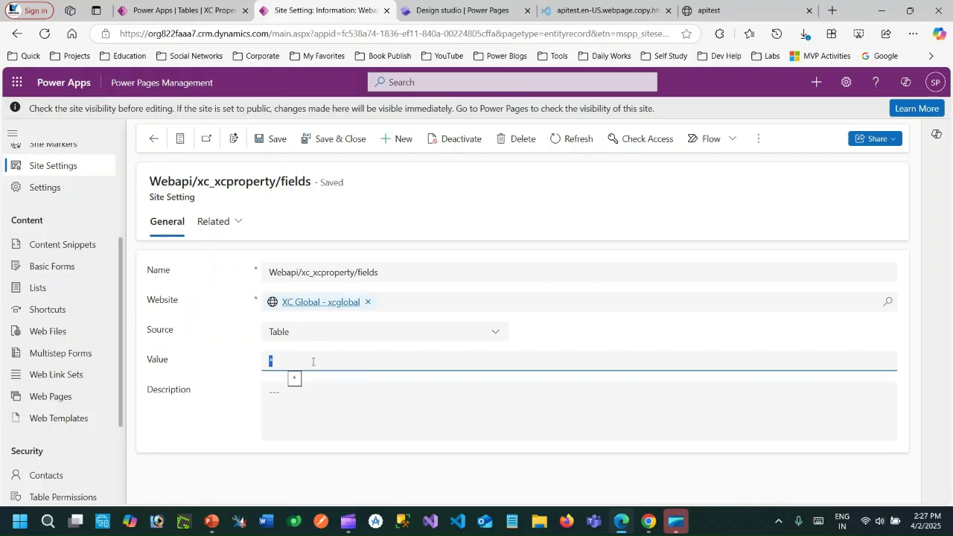
pyautogui.click(152, 140)
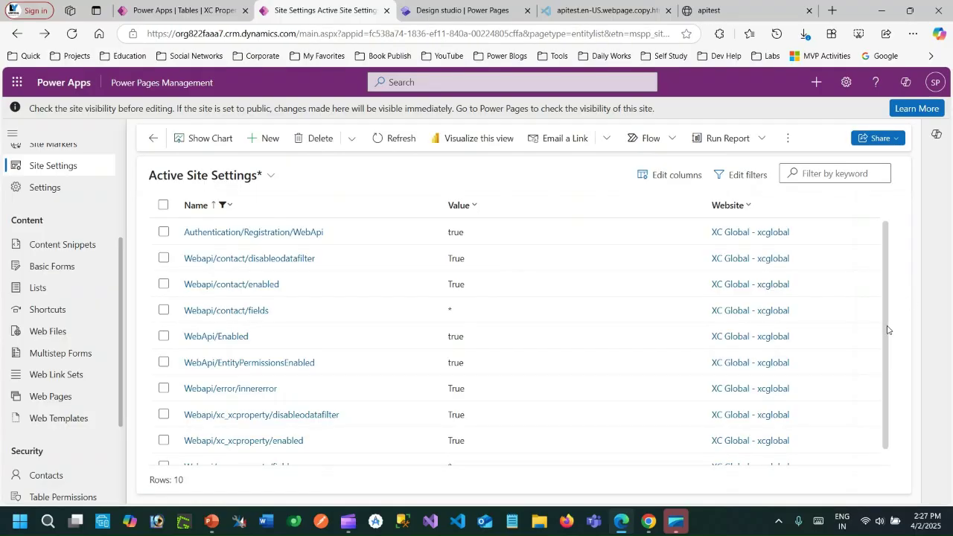
pyautogui.scroll(-1, 889, 357)
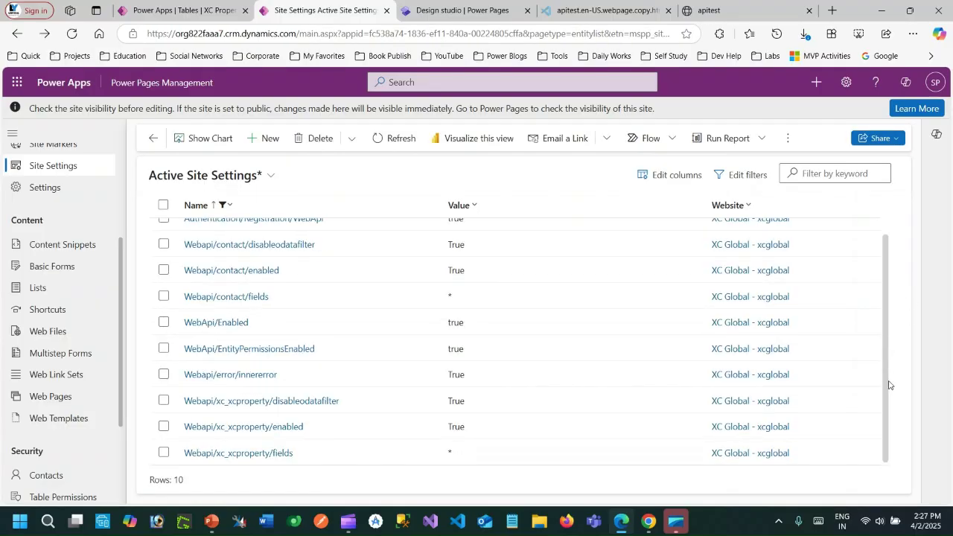
pyautogui.click(306, 399)
pyautogui.doubleClick(291, 272)
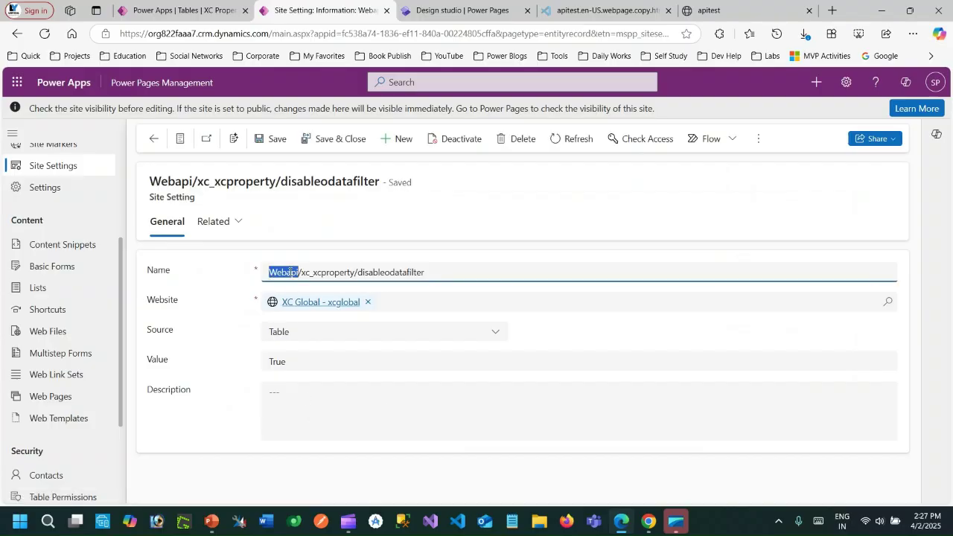
pyautogui.moveTo(300, 273); pyautogui.dragTo(448, 271)
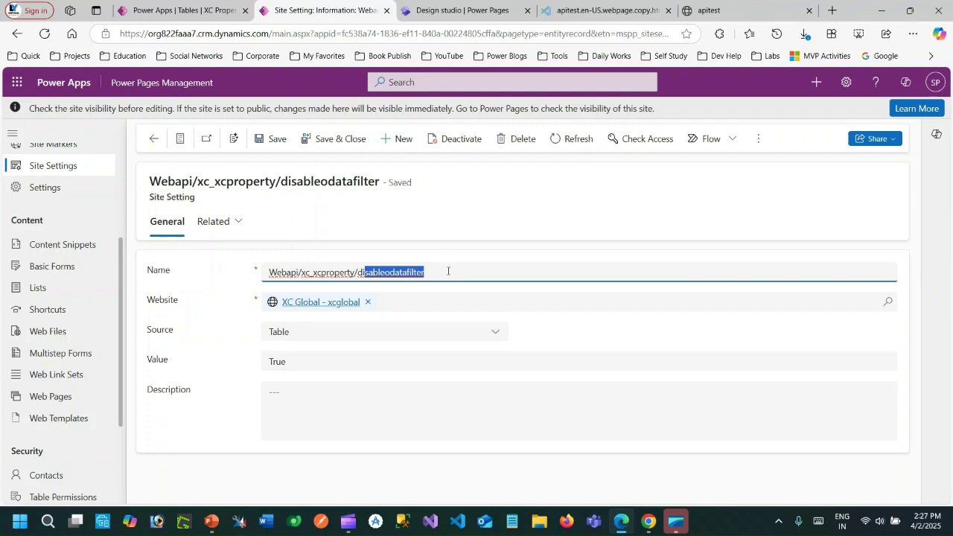
pyautogui.hotkey('shift', 'Left')
pyautogui.hotkey('shift', 'Left')
pyautogui.doubleClick(290, 360)
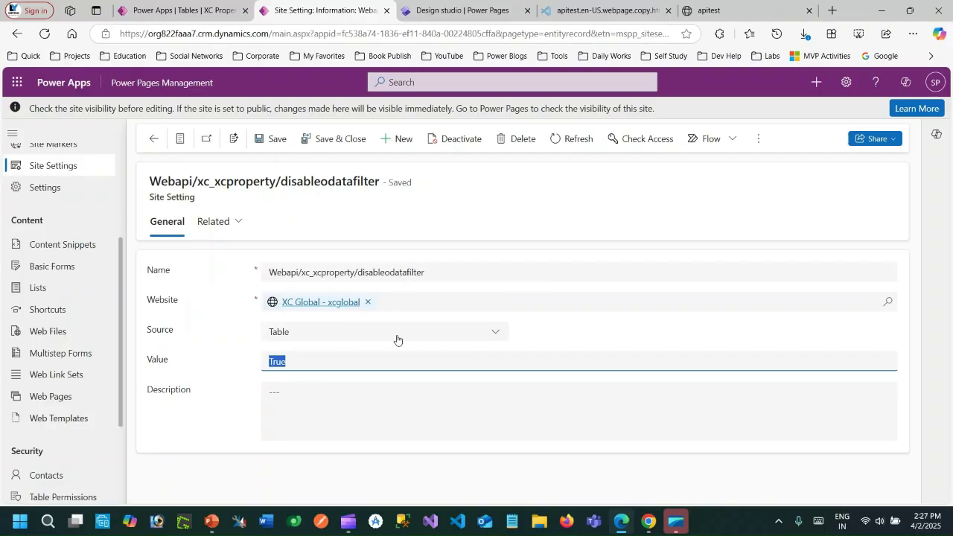
pyautogui.click(294, 362)
pyautogui.moveTo(287, 361); pyautogui.dragTo(257, 365)
pyautogui.click(154, 142)
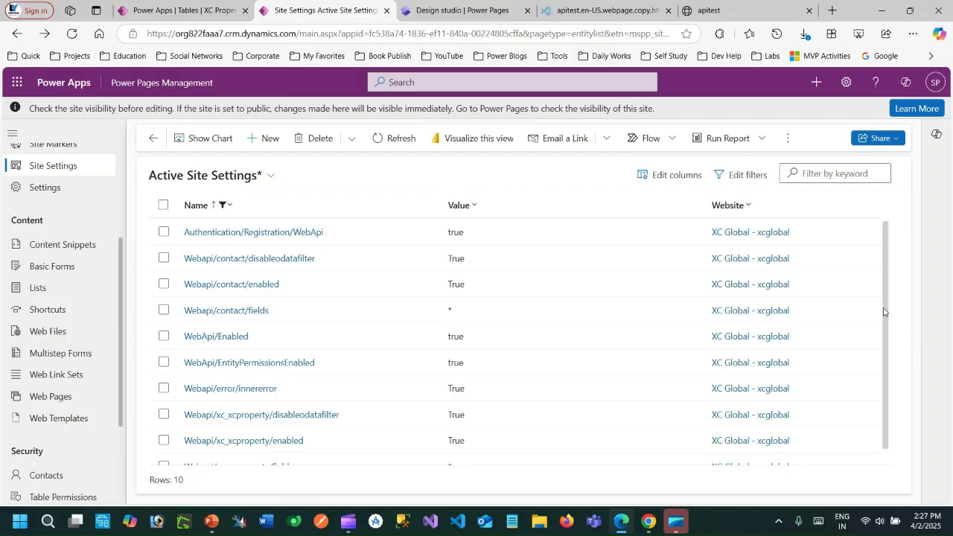
# Tick WebApi/Enabled and WebApi/EntityPermissionsEnabled, then switch to the PowerPoint presentation.
pyautogui.click(163, 335)
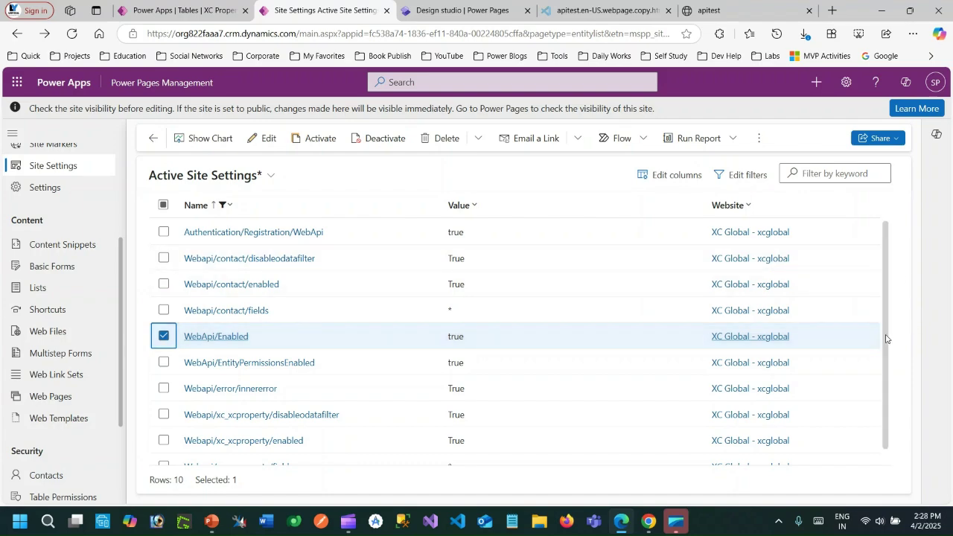
pyautogui.scroll(-1, 887, 335)
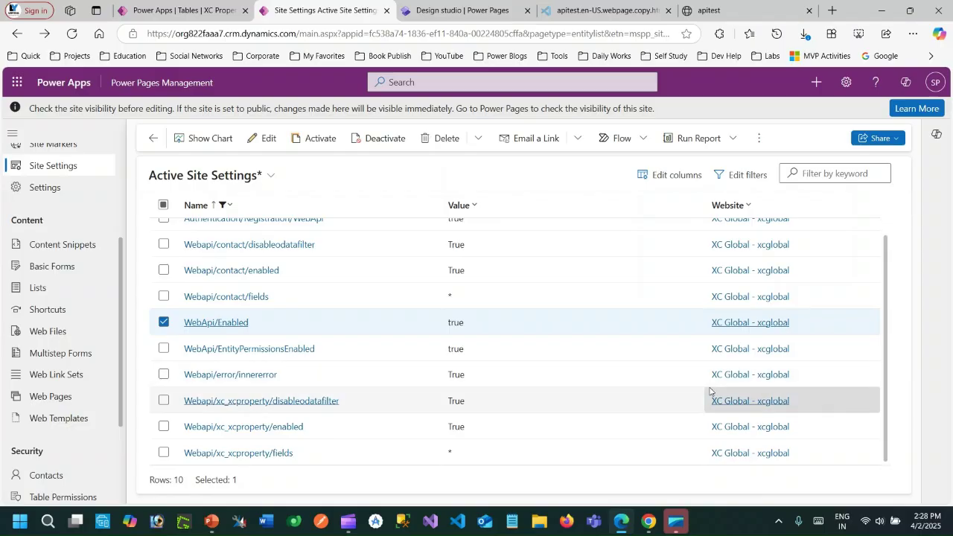
pyautogui.click(164, 350)
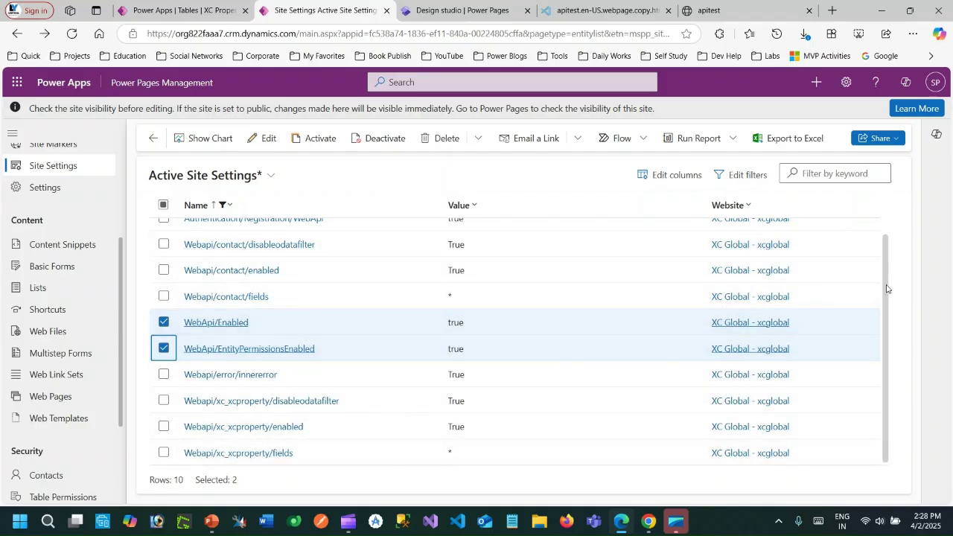
pyautogui.moveTo(886, 289); pyautogui.dragTo(886, 244)
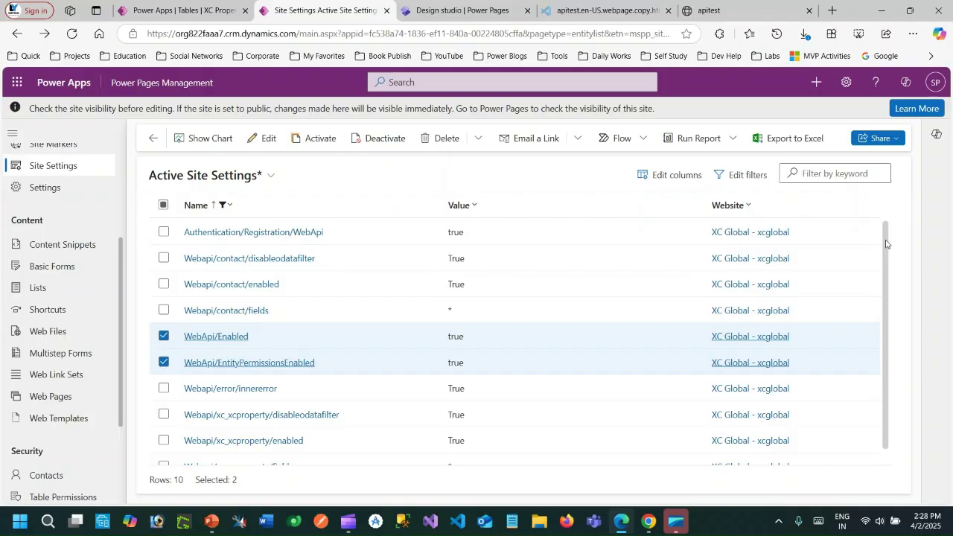
pyautogui.click(211, 523)
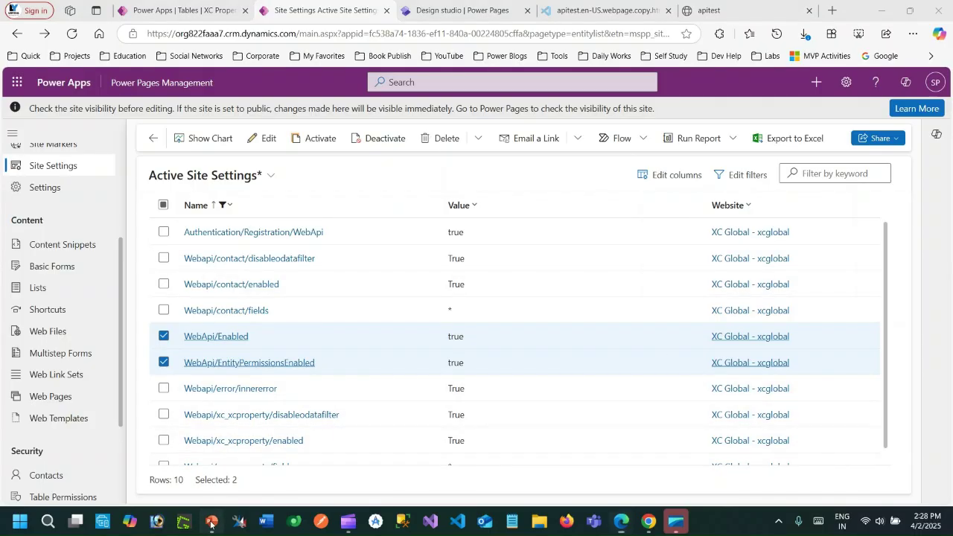
# Show the Step 1 and Step 2 slides in PowerPoint, then return to Edge.
pyautogui.click(37, 227)
pyautogui.press('Up')
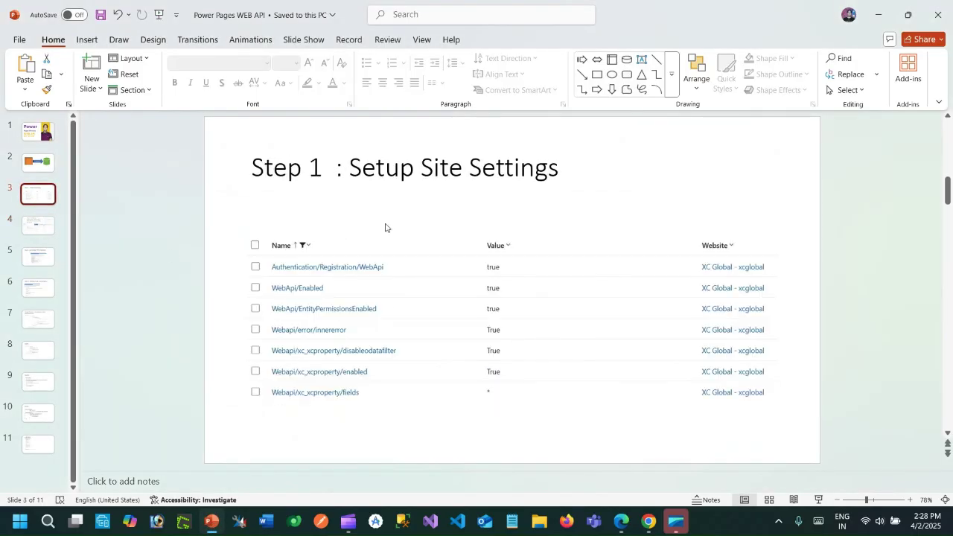
pyautogui.click(46, 232)
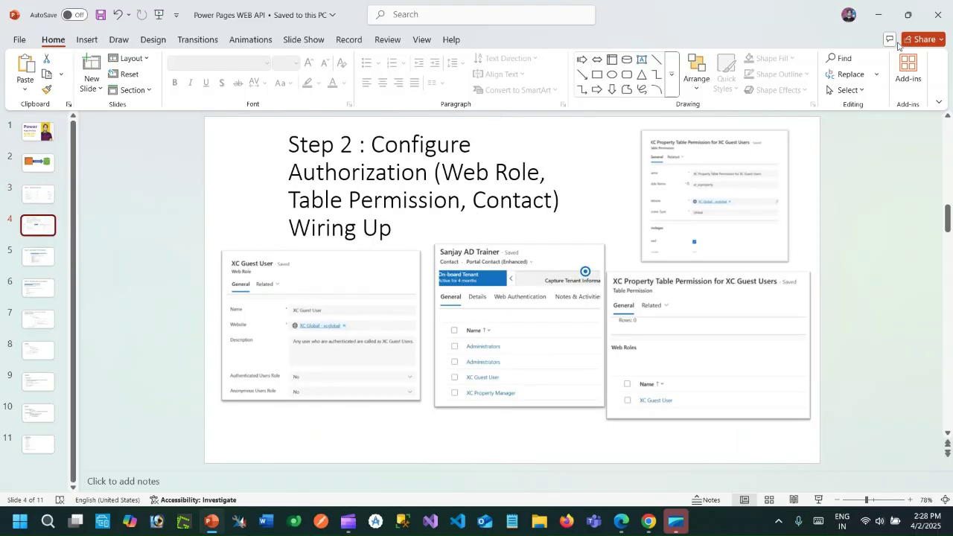
pyautogui.click(878, 15)
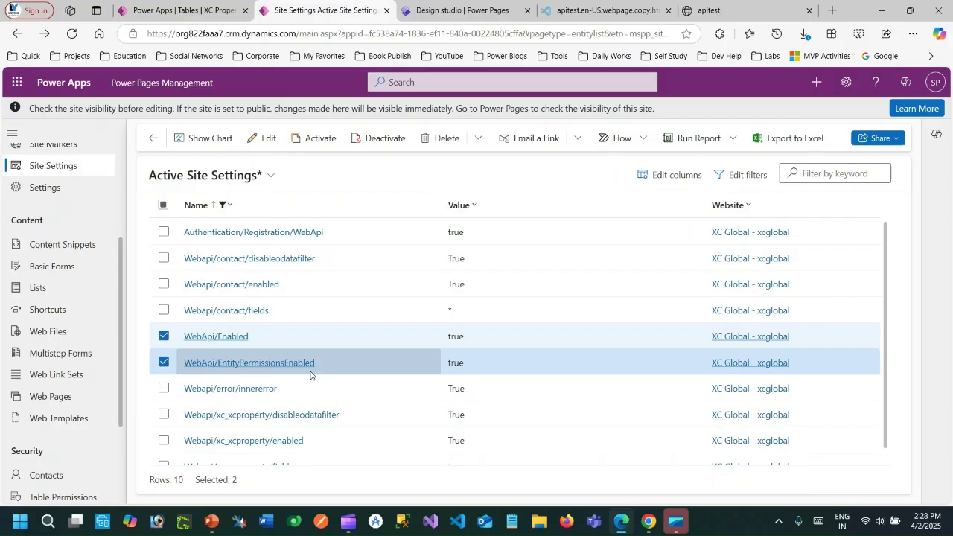
# Find and select the XC Guest User web role, then open the Table Permissions list.
pyautogui.scroll(-2, 124, 341)
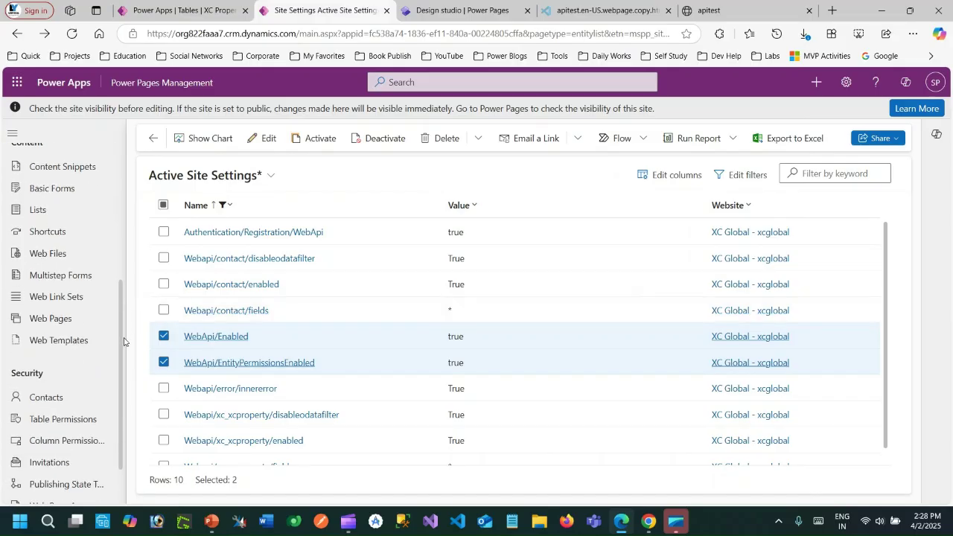
pyautogui.scroll(-1, 121, 339)
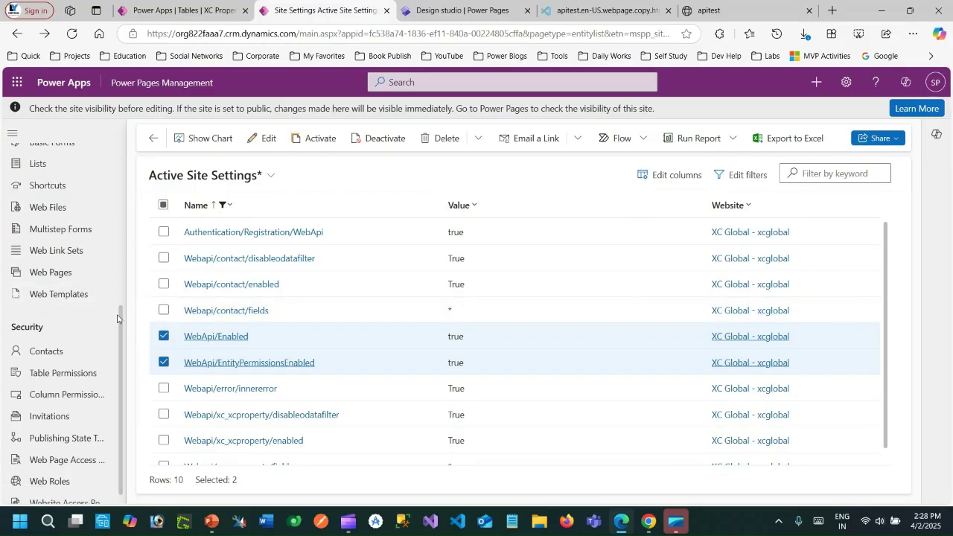
pyautogui.scroll(-1, 120, 328)
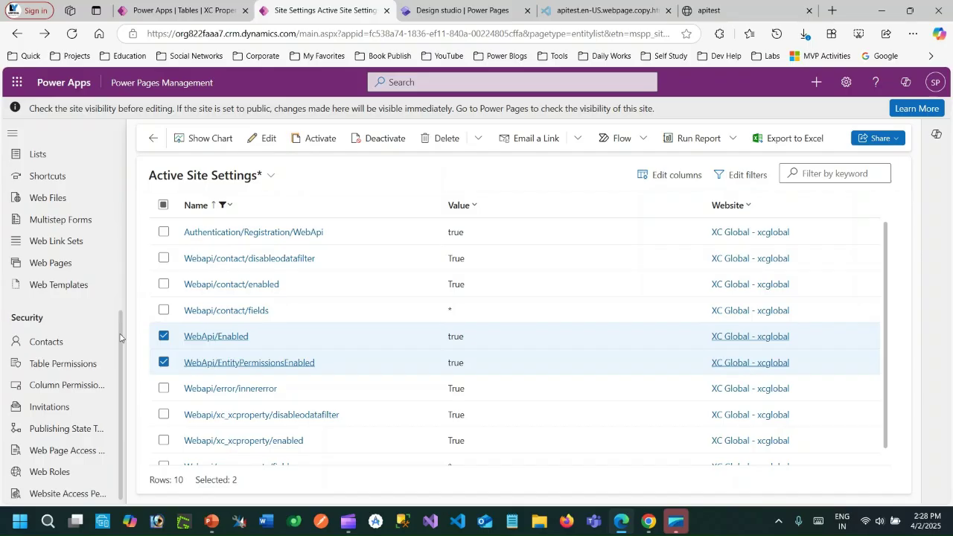
pyautogui.click(68, 471)
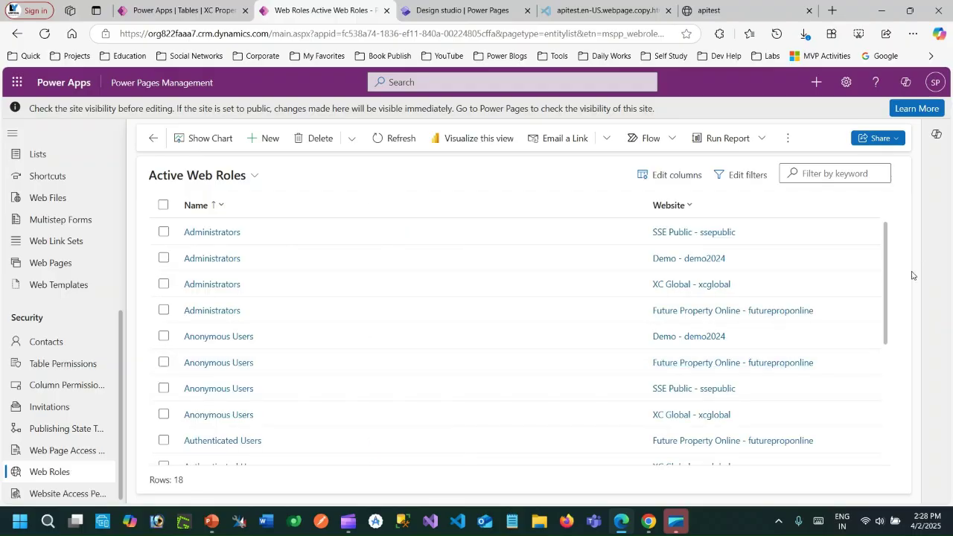
pyautogui.moveTo(887, 257); pyautogui.dragTo(895, 437)
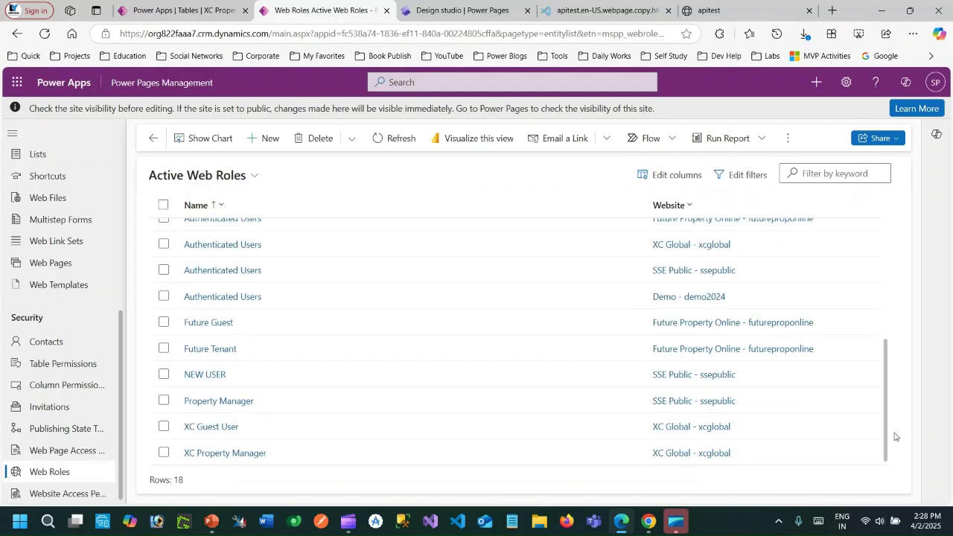
pyautogui.click(163, 425)
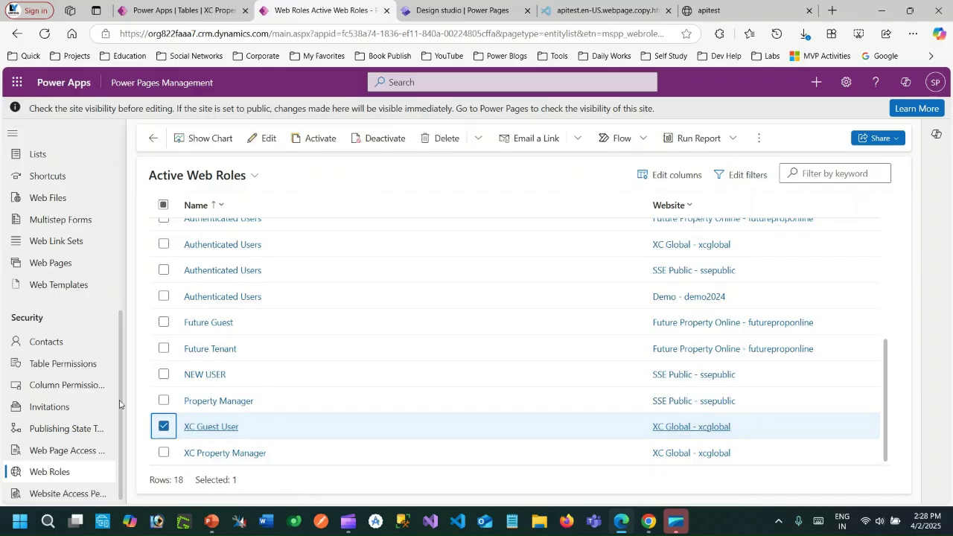
pyautogui.scroll(1, 119, 404)
pyautogui.click(72, 405)
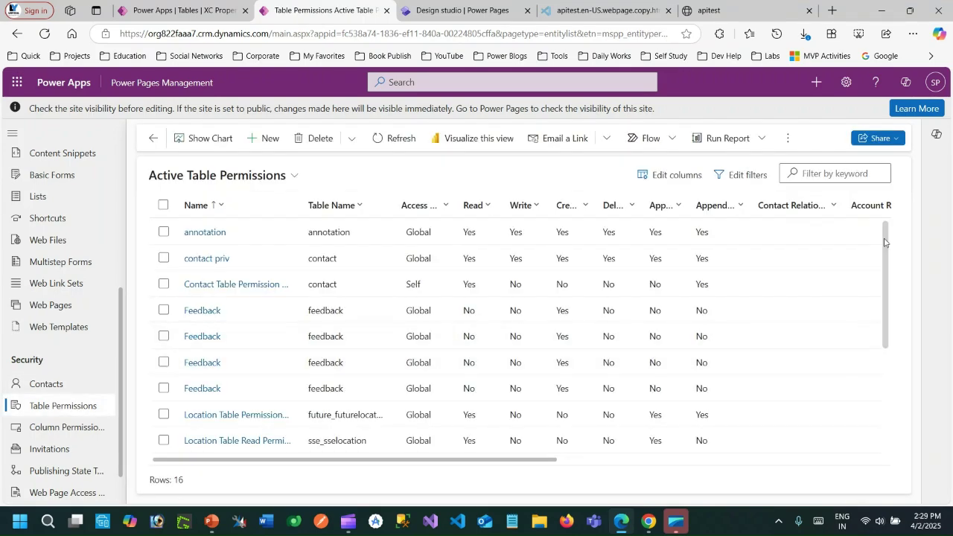
# Open the XC Property Table Permission for XC Guest Users and check its privileges and web role.
pyautogui.moveTo(888, 248); pyautogui.dragTo(893, 372)
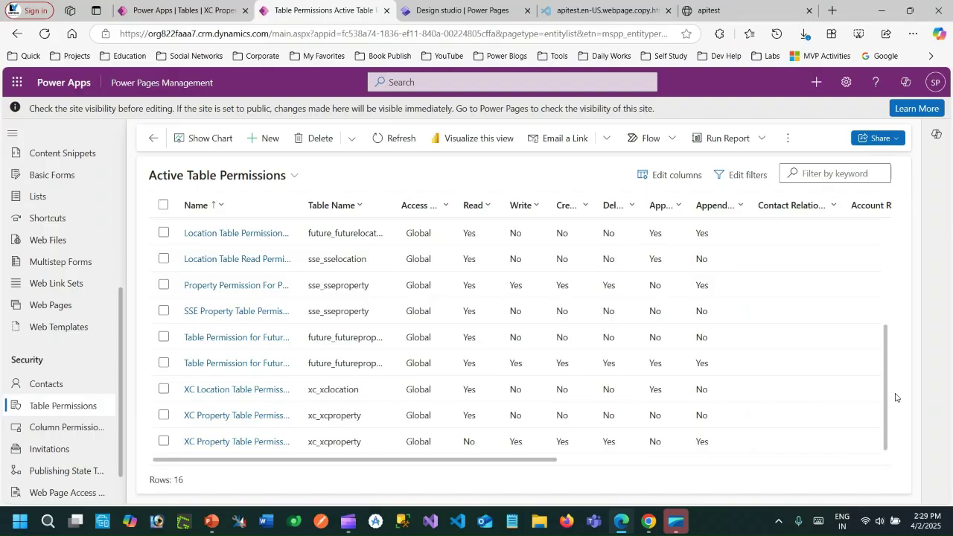
pyautogui.click(268, 416)
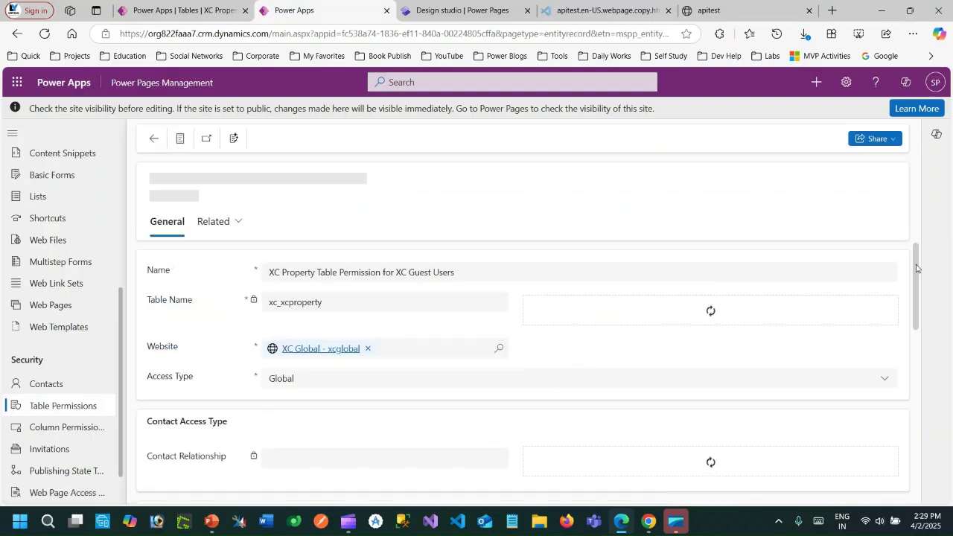
pyautogui.moveTo(916, 268); pyautogui.dragTo(930, 335)
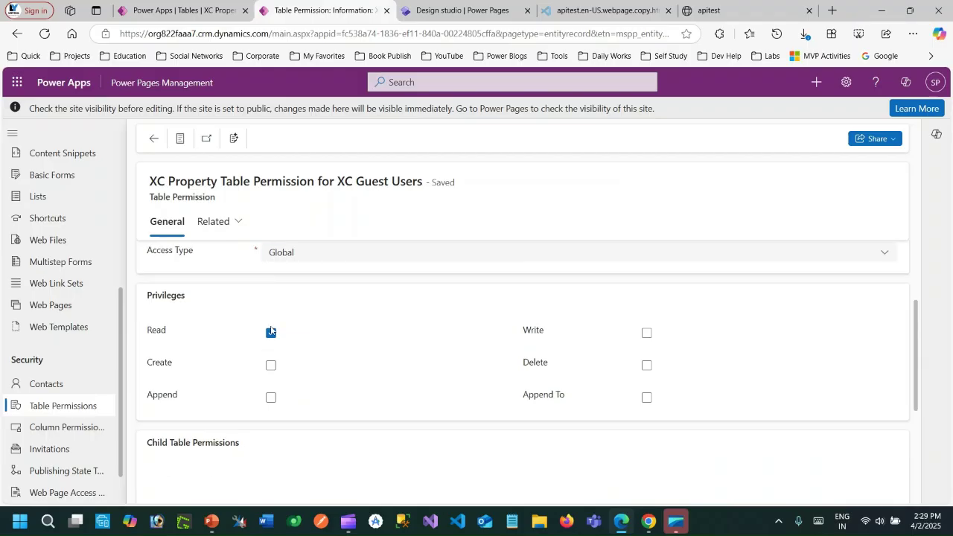
pyautogui.moveTo(165, 196); pyautogui.dragTo(213, 197)
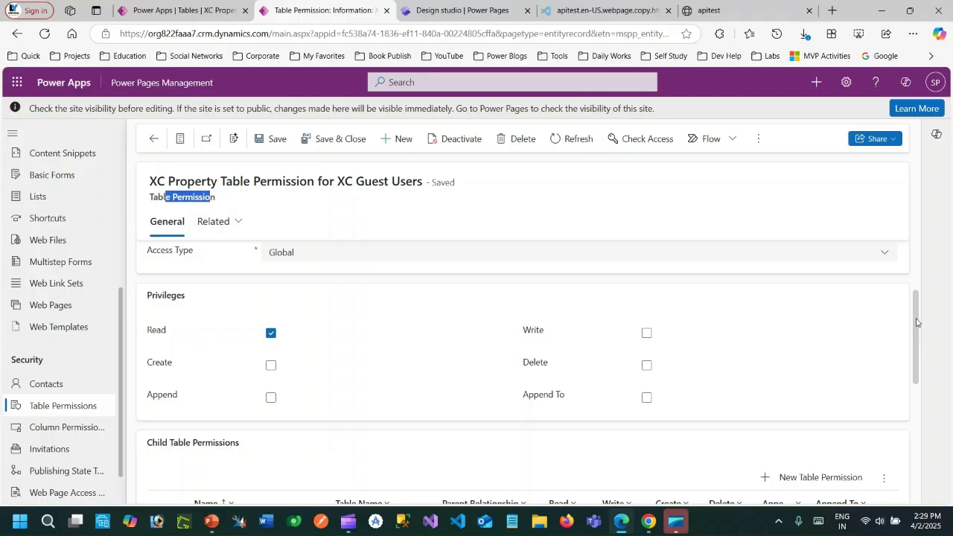
pyautogui.scroll(-5, 917, 322)
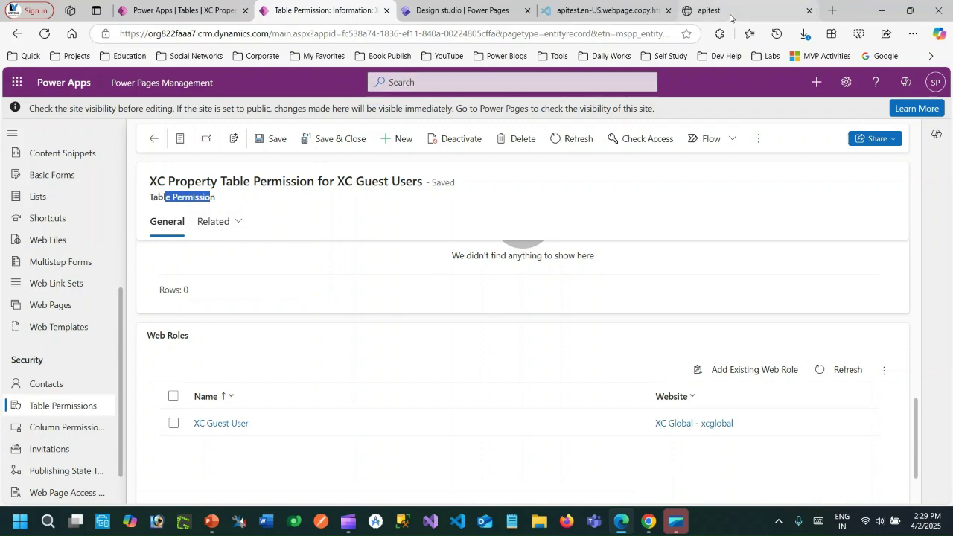
pyautogui.click(831, 12)
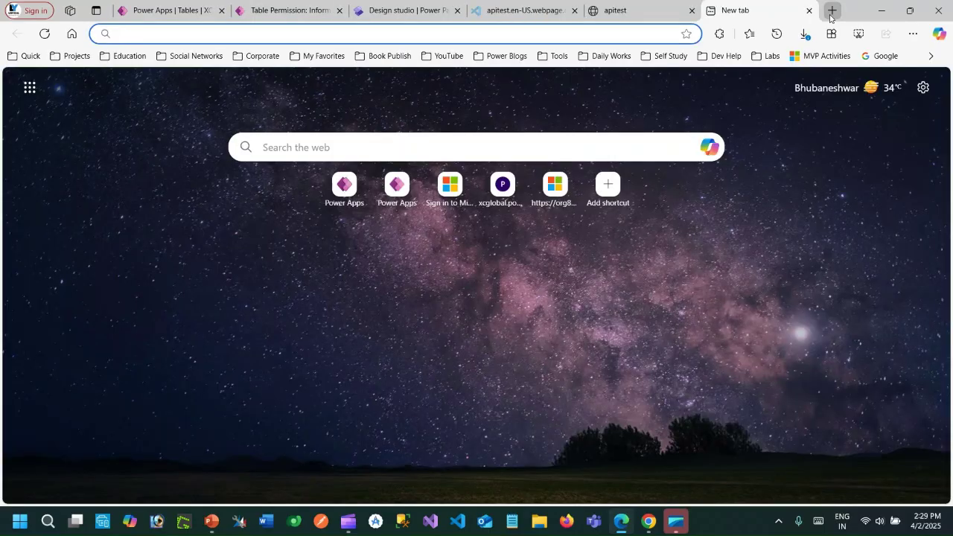
# Load xcglobal.powerappsportals.com in the new tab and open its CustomPage page.
pyautogui.write('xcglobal.powerappsportals.com')
pyautogui.press('Return')
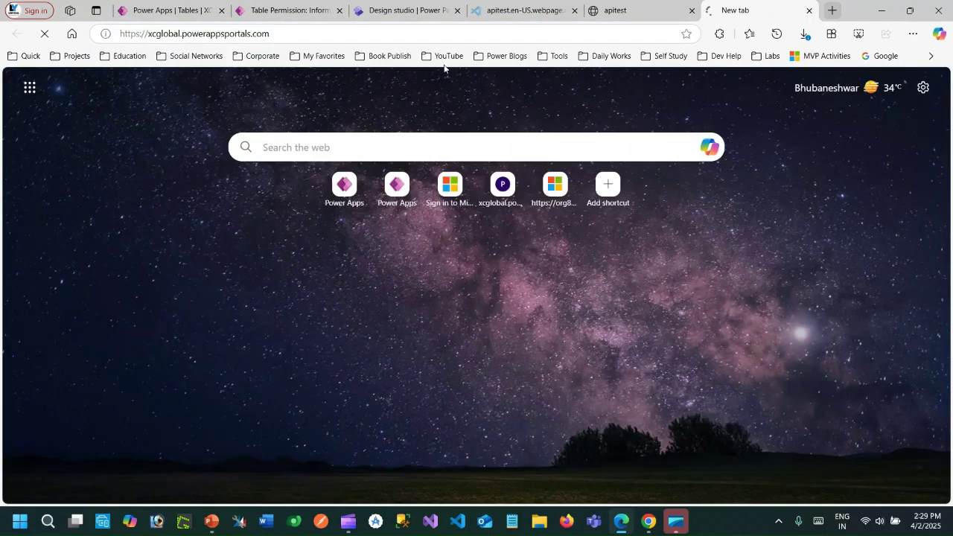
pyautogui.moveTo(146, 33); pyautogui.dragTo(291, 40)
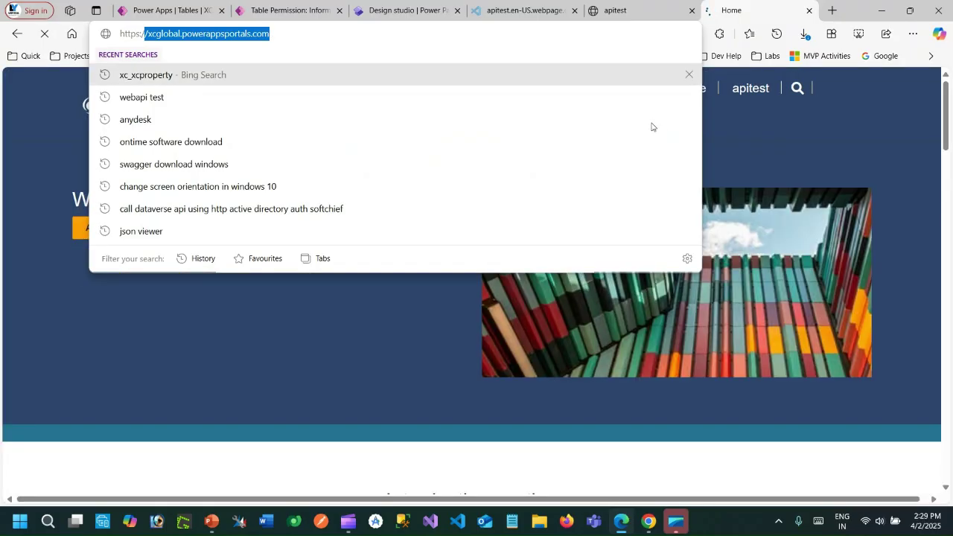
pyautogui.click(796, 143)
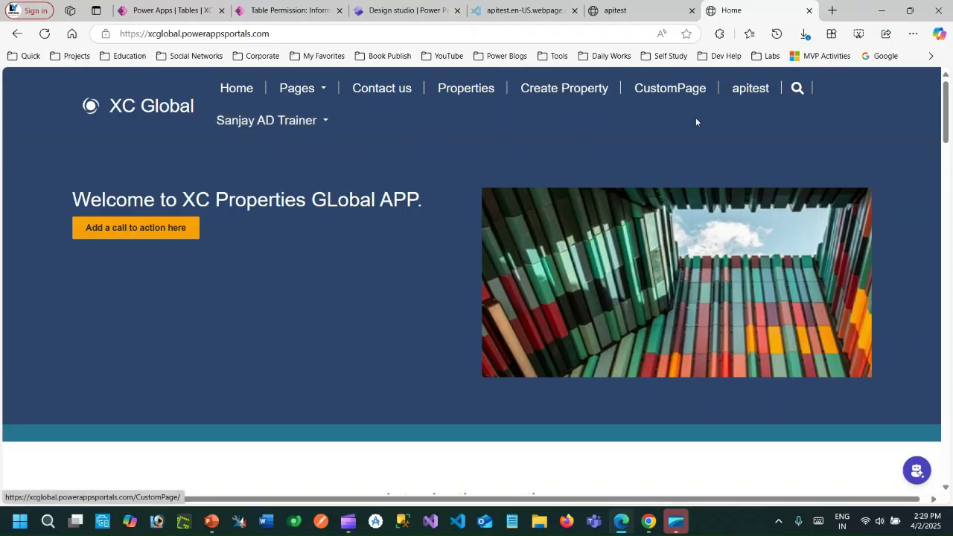
pyautogui.click(657, 97)
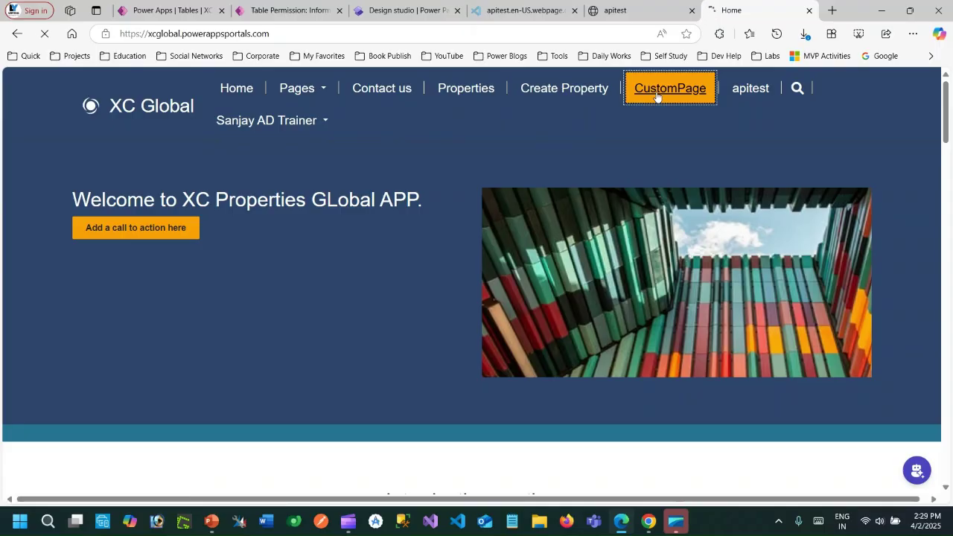
# Change the portal address from CustomPage to the site's /_api/ endpoint.
pyautogui.click(296, 34)
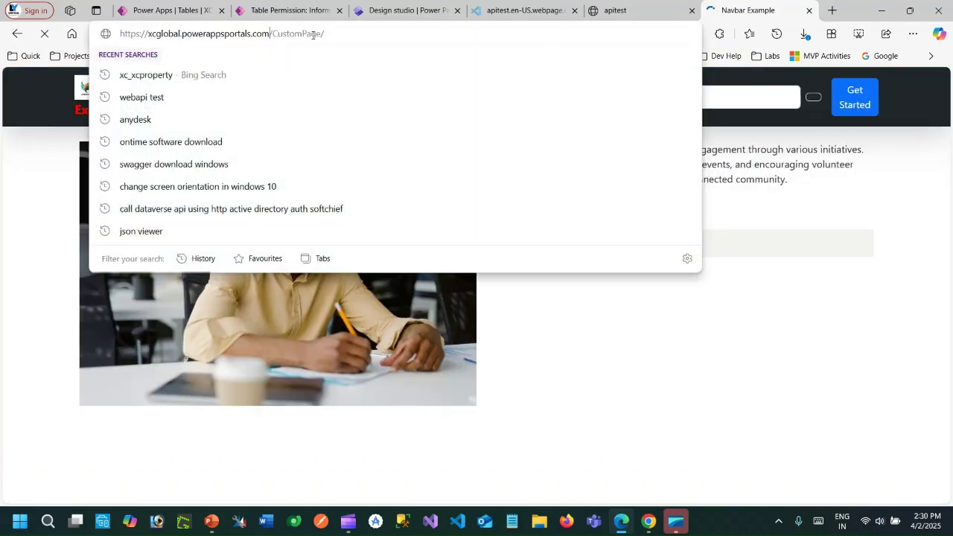
pyautogui.moveTo(333, 35); pyautogui.dragTo(108, 34)
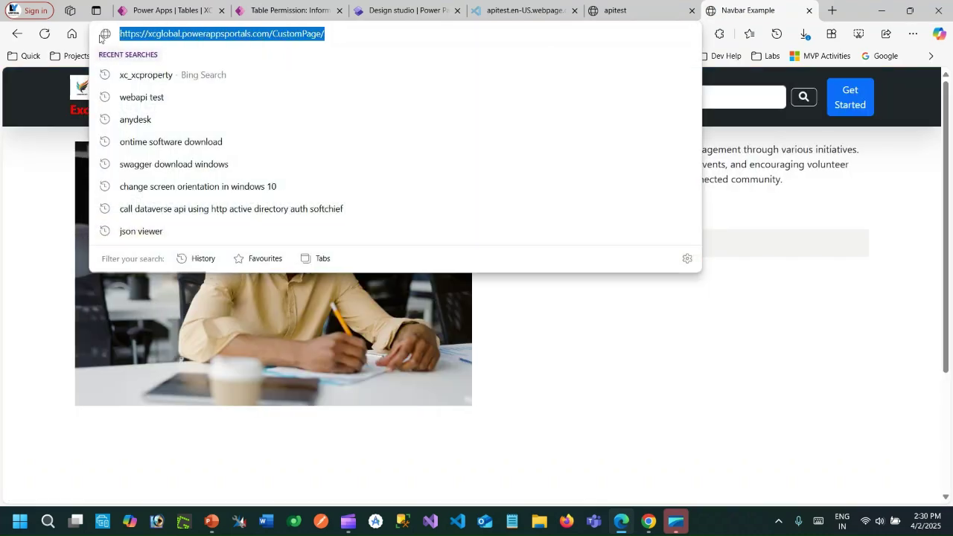
pyautogui.click(357, 39)
pyautogui.write('_')
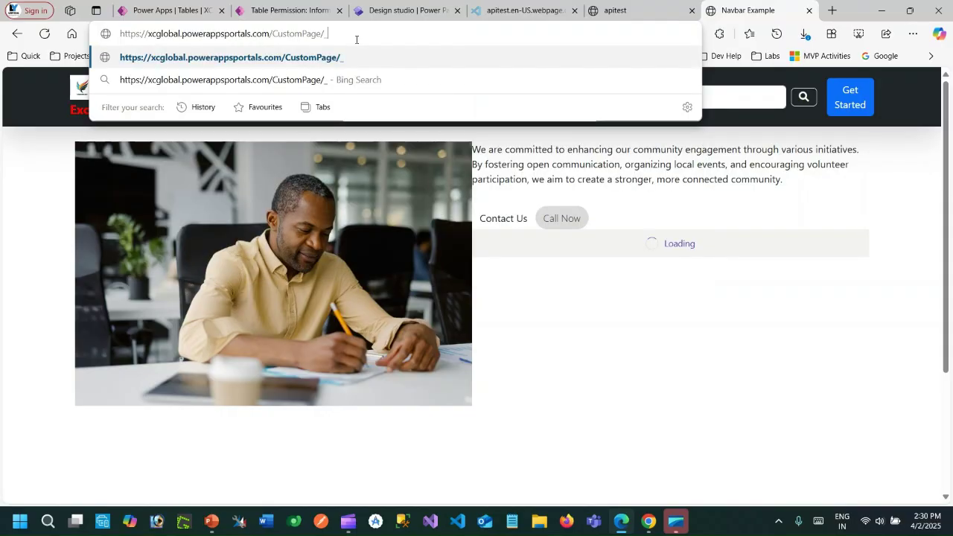
pyautogui.write('api/')
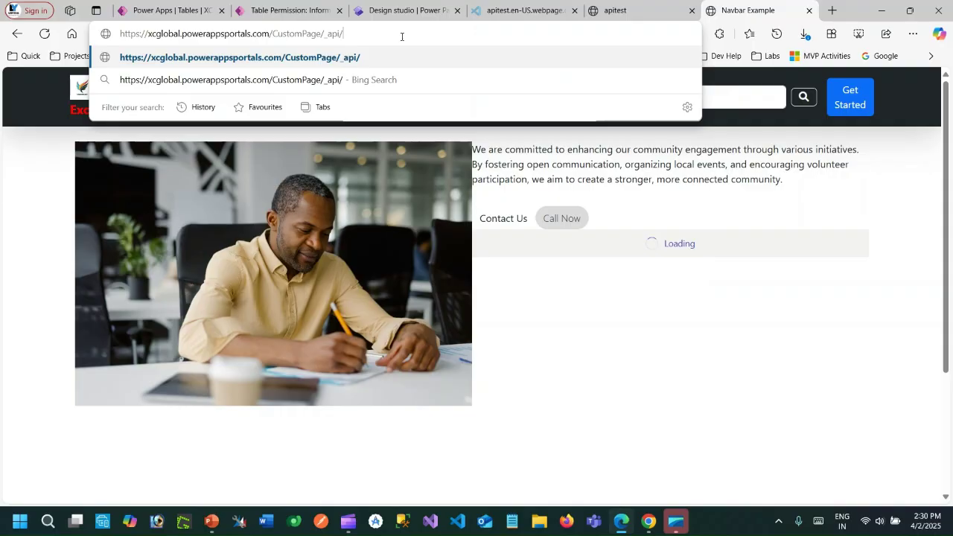
pyautogui.doubleClick(314, 34)
pyautogui.press('Delete')
pyautogui.press('Delete')
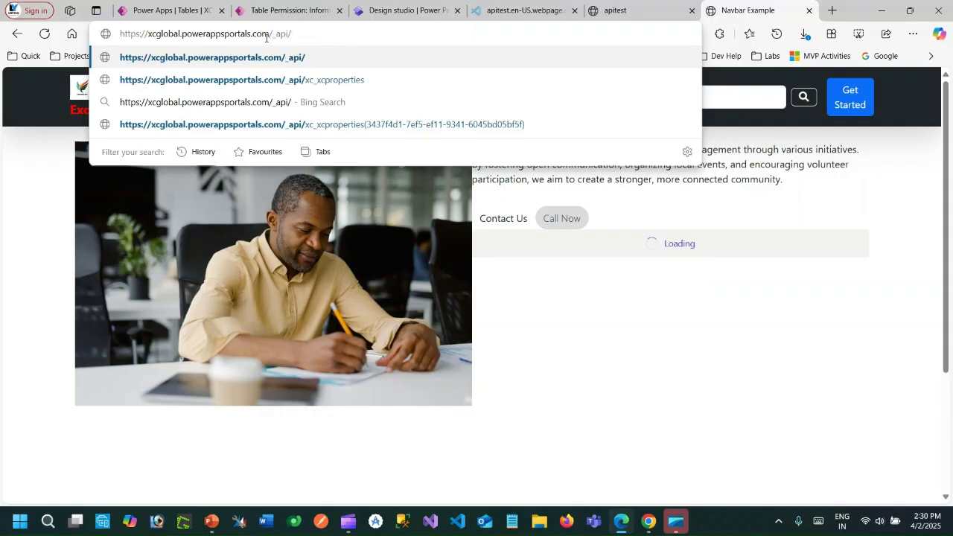
pyautogui.moveTo(270, 36); pyautogui.dragTo(113, 37)
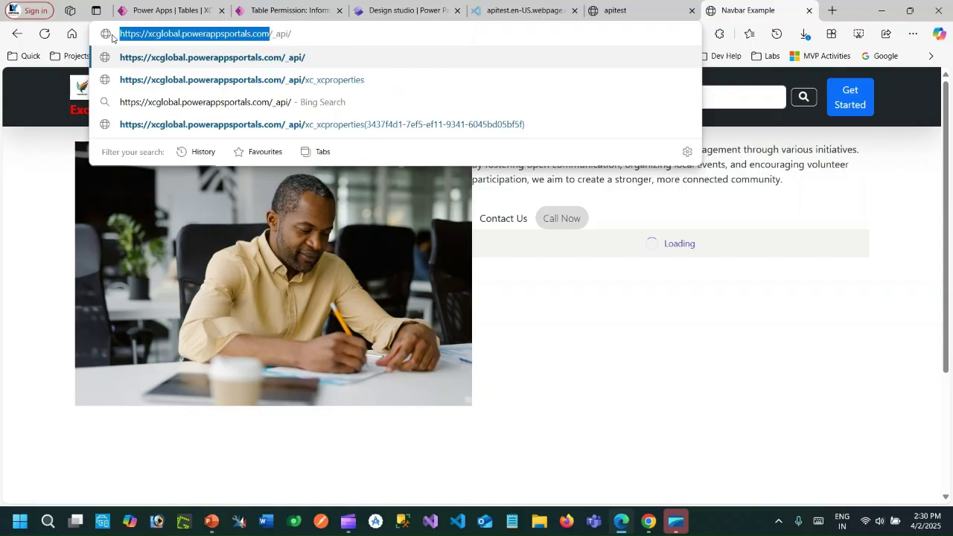
pyautogui.moveTo(275, 34); pyautogui.dragTo(288, 34)
pyautogui.click(297, 34)
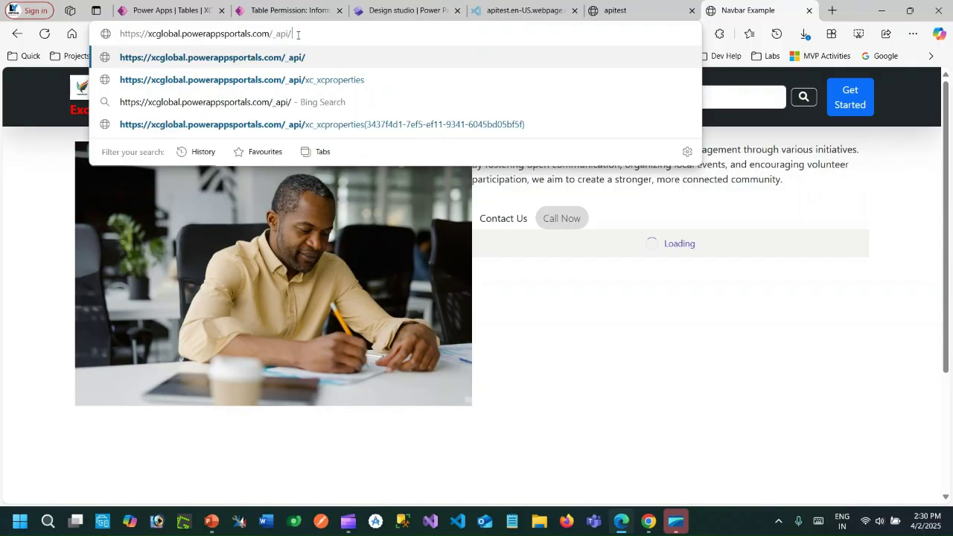
# Copy the XC Property table's schema name and entity set name in Power Apps.
pyautogui.click(186, 11)
pyautogui.click(450, 186)
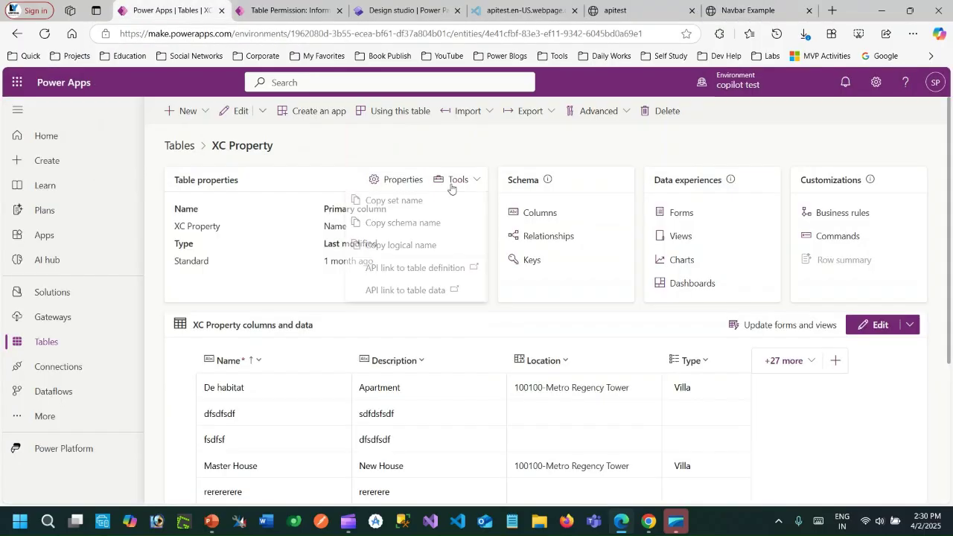
pyautogui.click(427, 228)
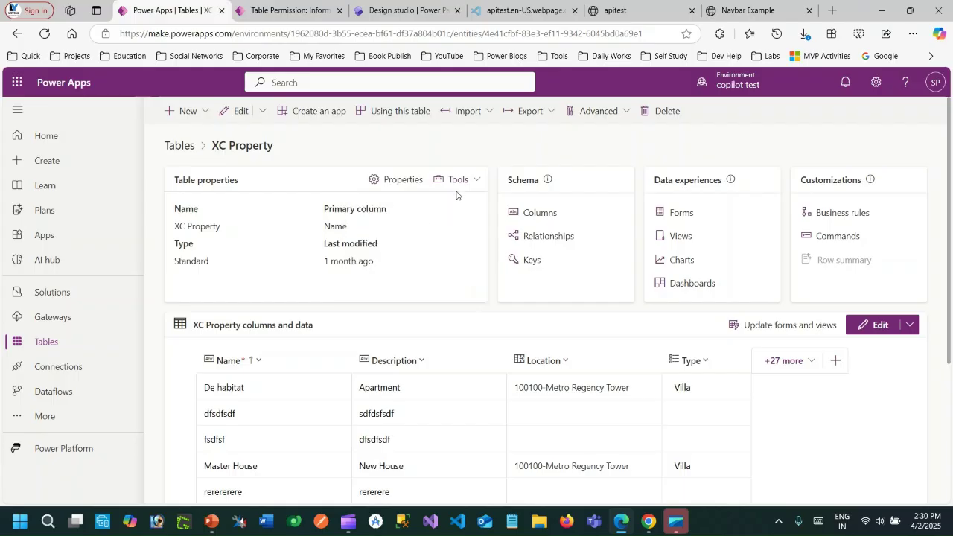
pyautogui.click(455, 180)
pyautogui.click(416, 204)
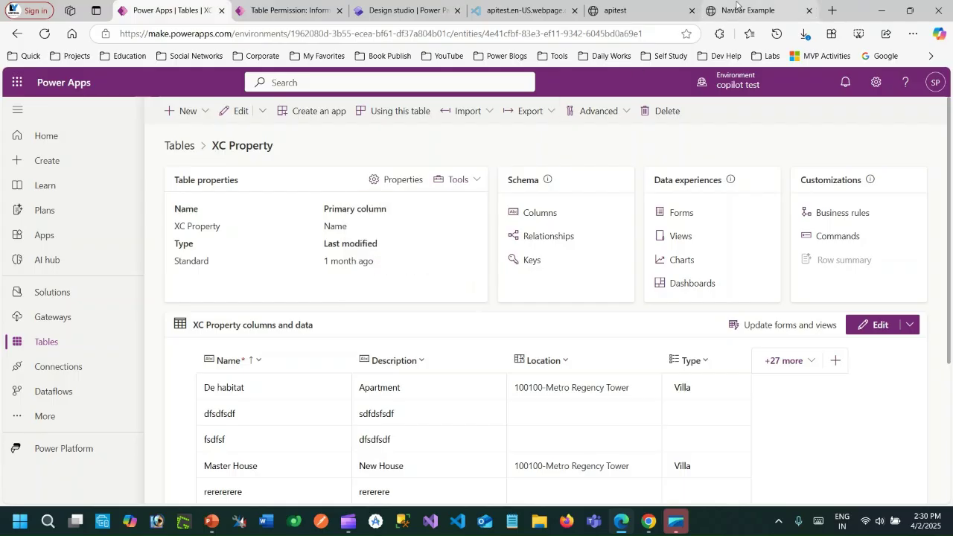